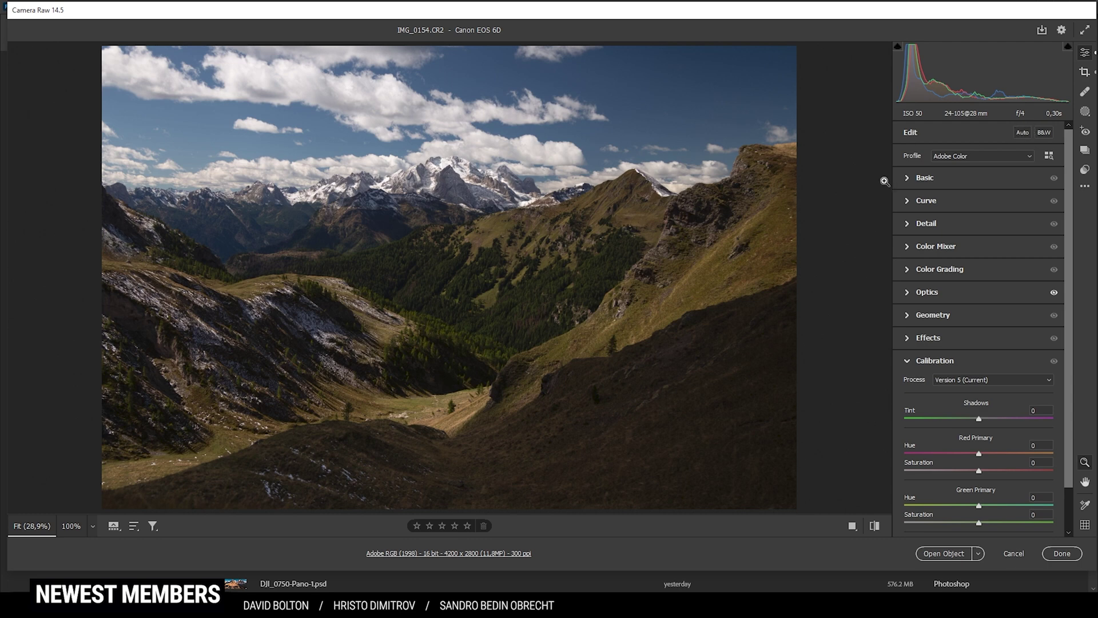
Apply the Adobe Neutral profile to the valley photo
{"action": "left_click", "coordinate": [961, 158]}
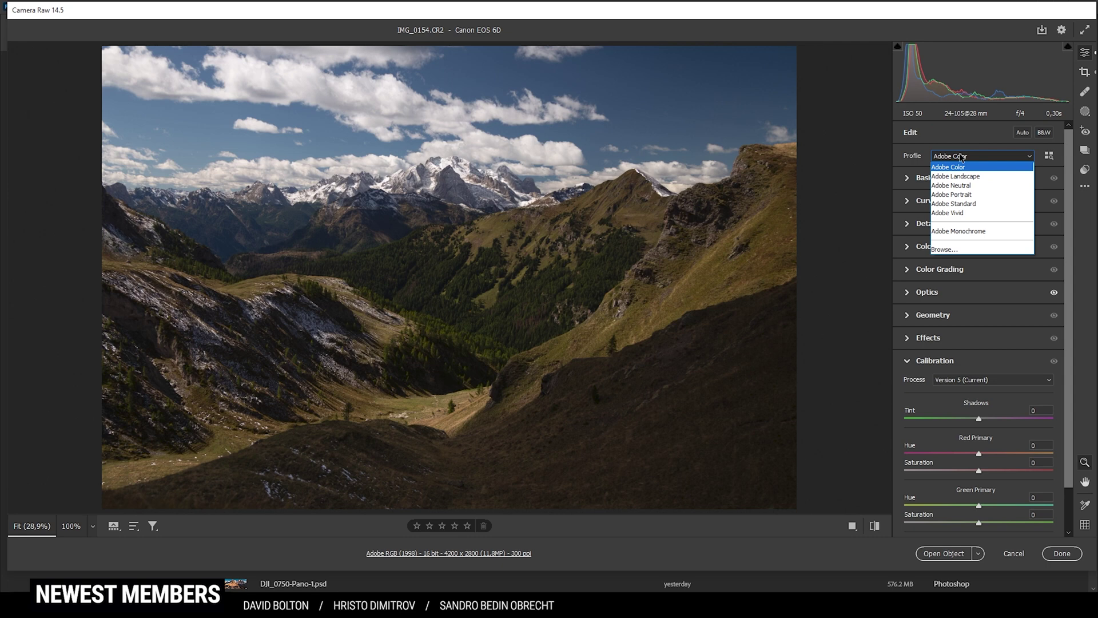
{"action": "left_click", "coordinate": [959, 185]}
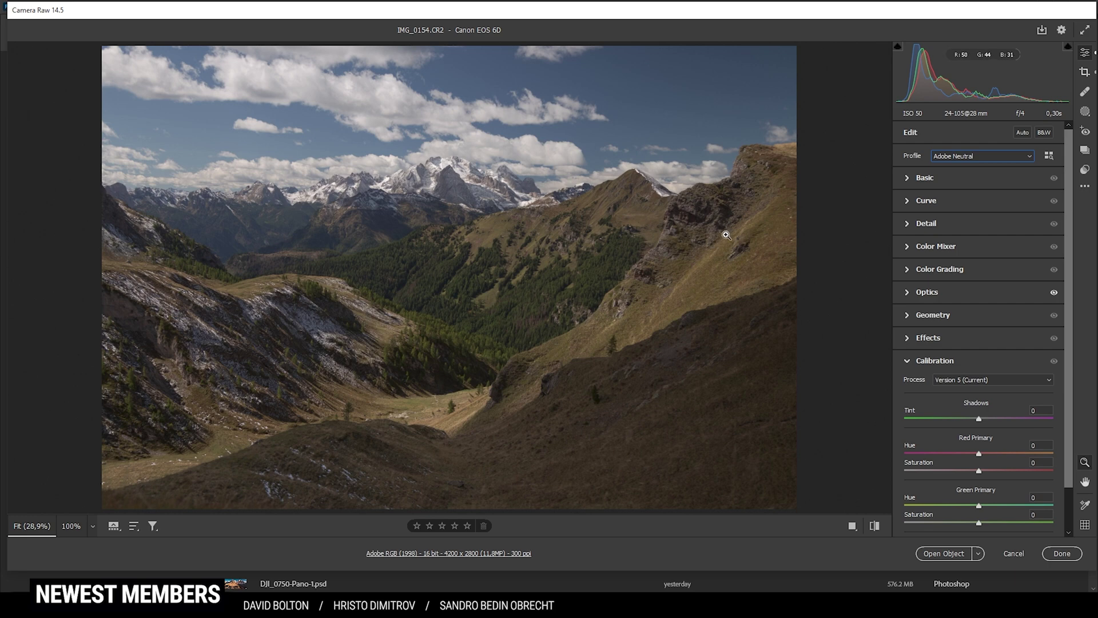
{"action": "left_click", "coordinate": [908, 179]}
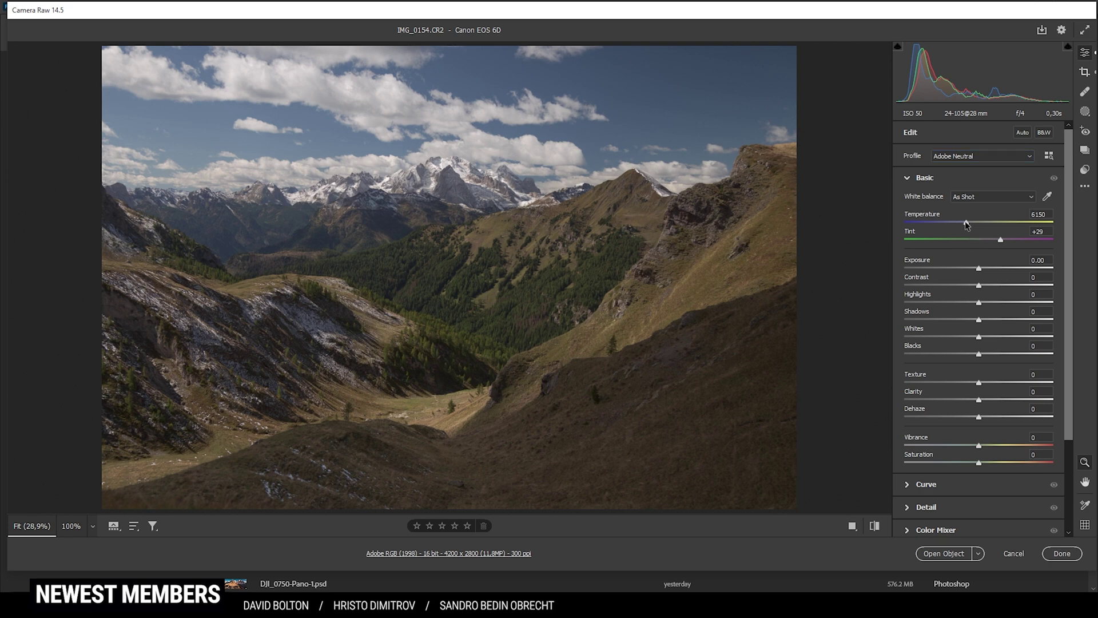
Set Temperature to 7100, Tint to +22 and Exposure to +0.75 in Basic
{"action": "left_click_drag", "start_coordinate": [966, 223], "coordinate": [970, 226]}
{"action": "left_click_drag", "start_coordinate": [979, 224], "coordinate": [981, 226]}
{"action": "left_click_drag", "start_coordinate": [998, 240], "coordinate": [993, 240]}
{"action": "left_click_drag", "start_coordinate": [980, 268], "coordinate": [990, 272]}
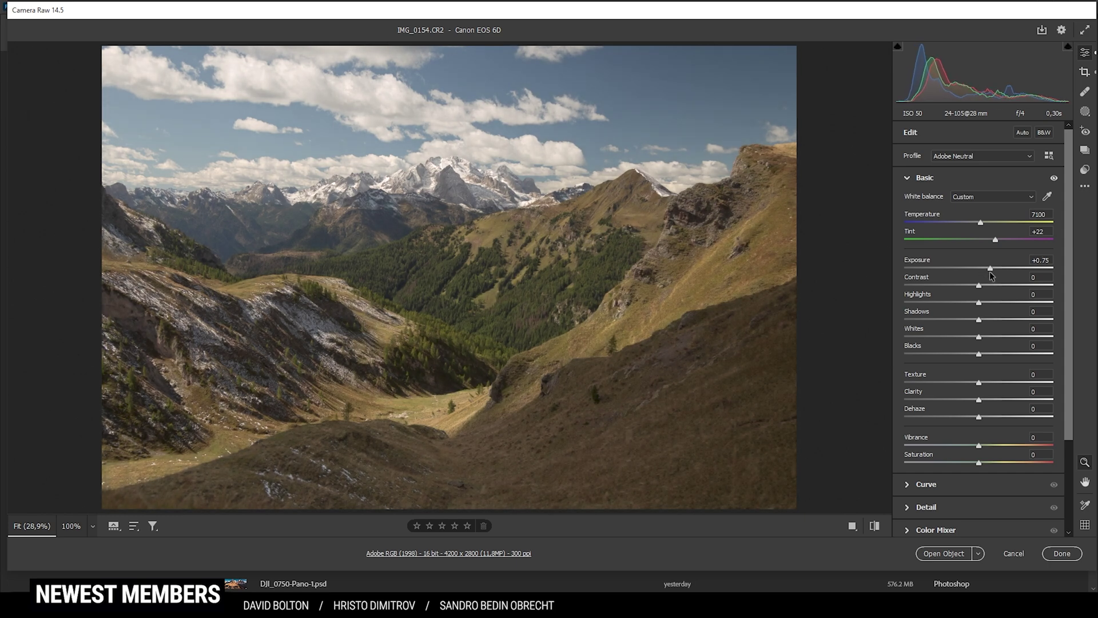
{"action": "left_click", "coordinate": [990, 273]}
Set Shadows to -83, Texture to +3, Vibrance to +22 and Saturation to +8
{"action": "left_click_drag", "start_coordinate": [979, 319], "coordinate": [918, 319]}
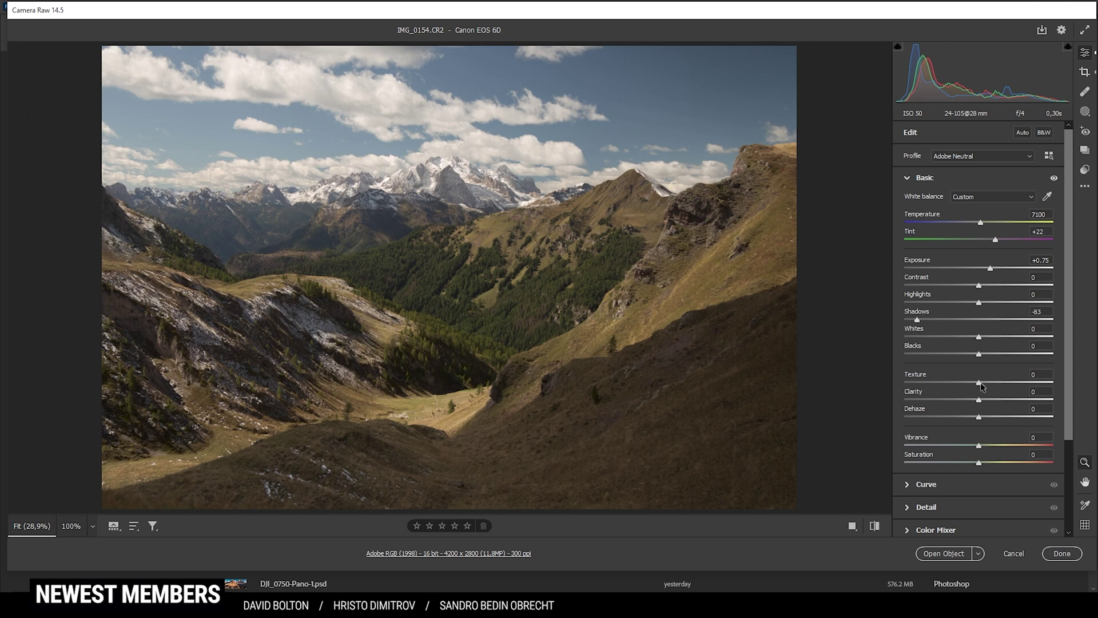
{"action": "left_click_drag", "start_coordinate": [981, 383], "coordinate": [983, 383]}
{"action": "mouse_move", "coordinate": [979, 446]}
{"action": "left_mouse_down"}
{"action": "mouse_move", "coordinate": [998, 445]}
{"action": "mouse_move", "coordinate": [987, 462]}
{"action": "left_mouse_up"}
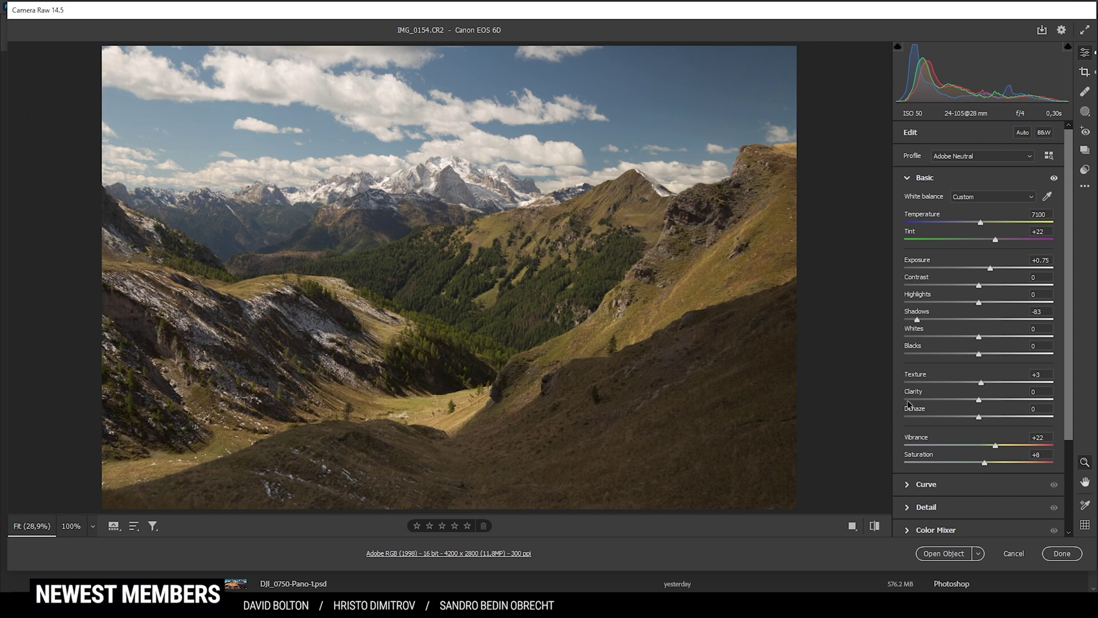
Toggle the before/after preview to compare the edit with the default look, ending on the edited version
{"action": "left_click", "coordinate": [875, 531]}
{"action": "left_click", "coordinate": [874, 531]}
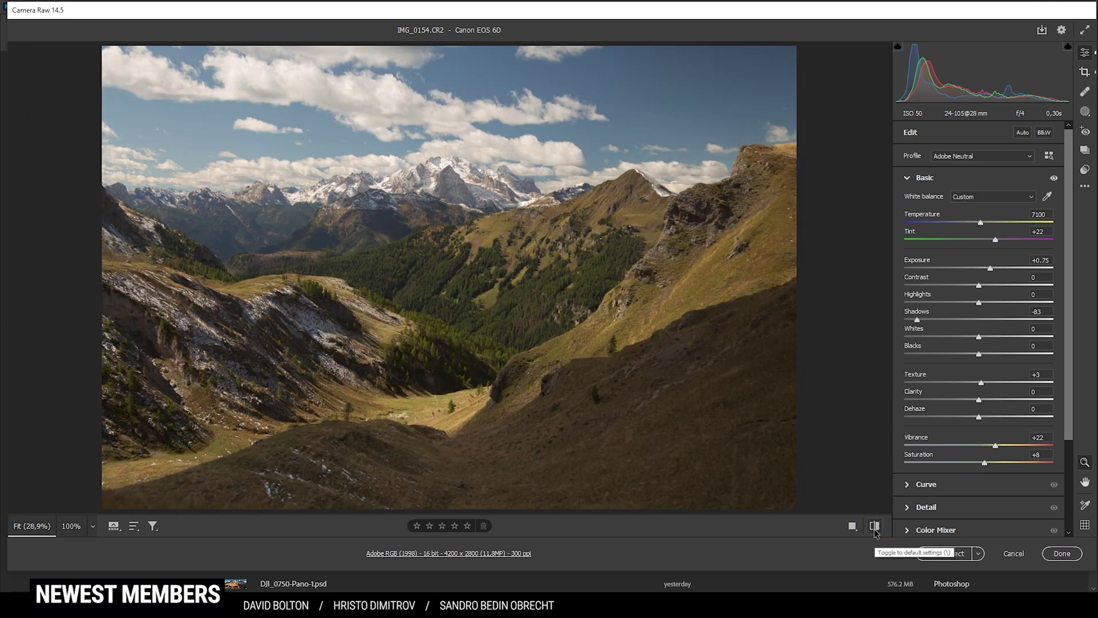
{"action": "left_click", "coordinate": [875, 531]}
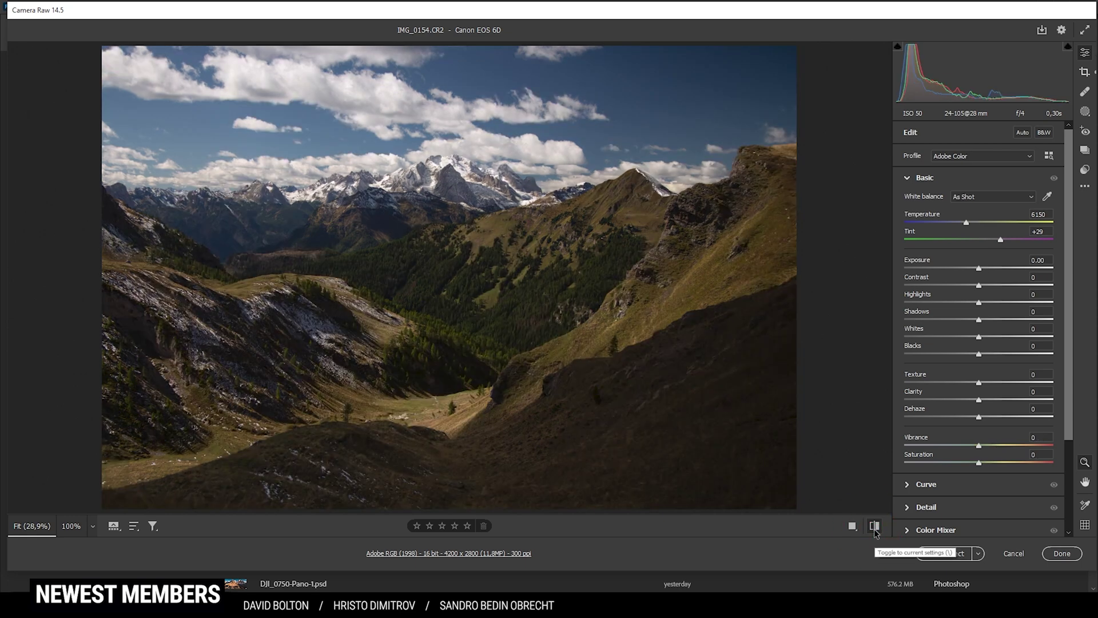
{"action": "left_click", "coordinate": [875, 531]}
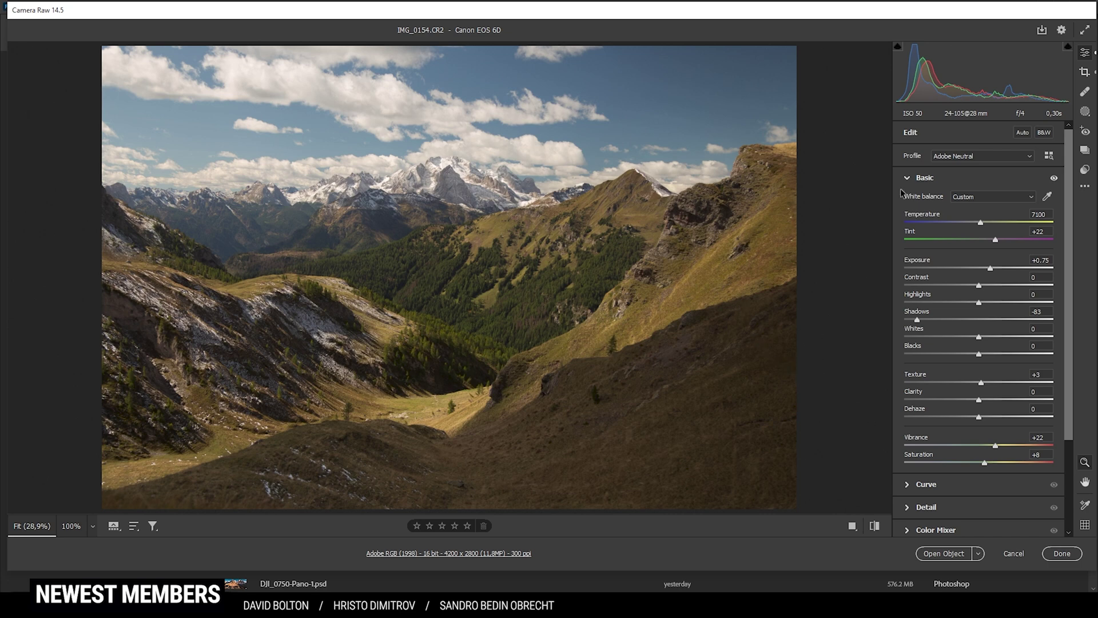
Start a Color Range mask sampled from the blue sky
{"action": "left_click", "coordinate": [1085, 112]}
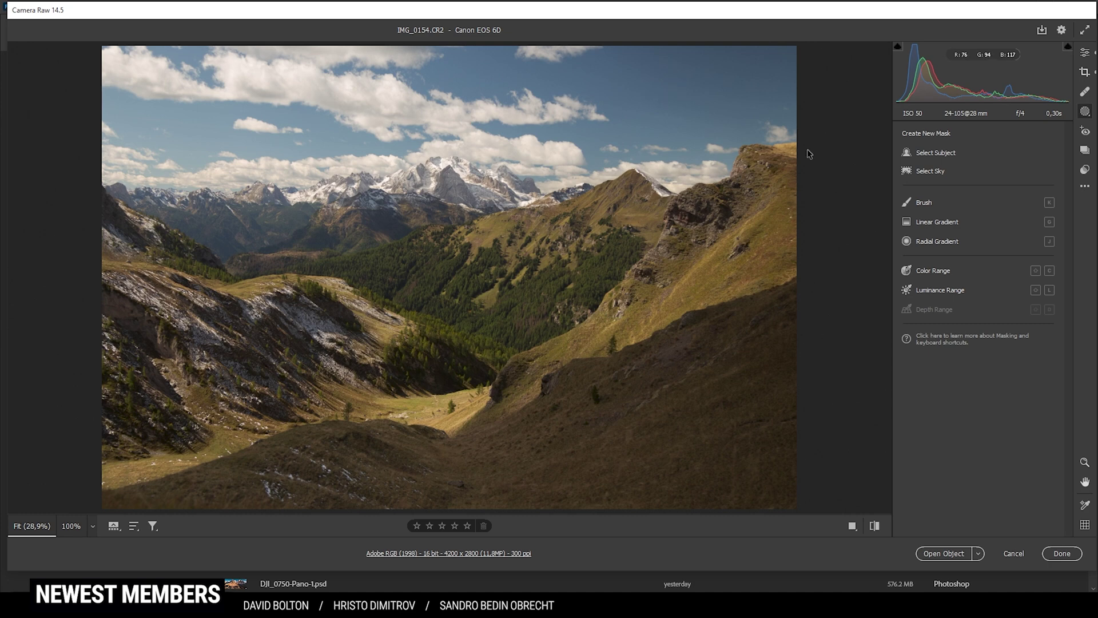
{"action": "left_click", "coordinate": [936, 271]}
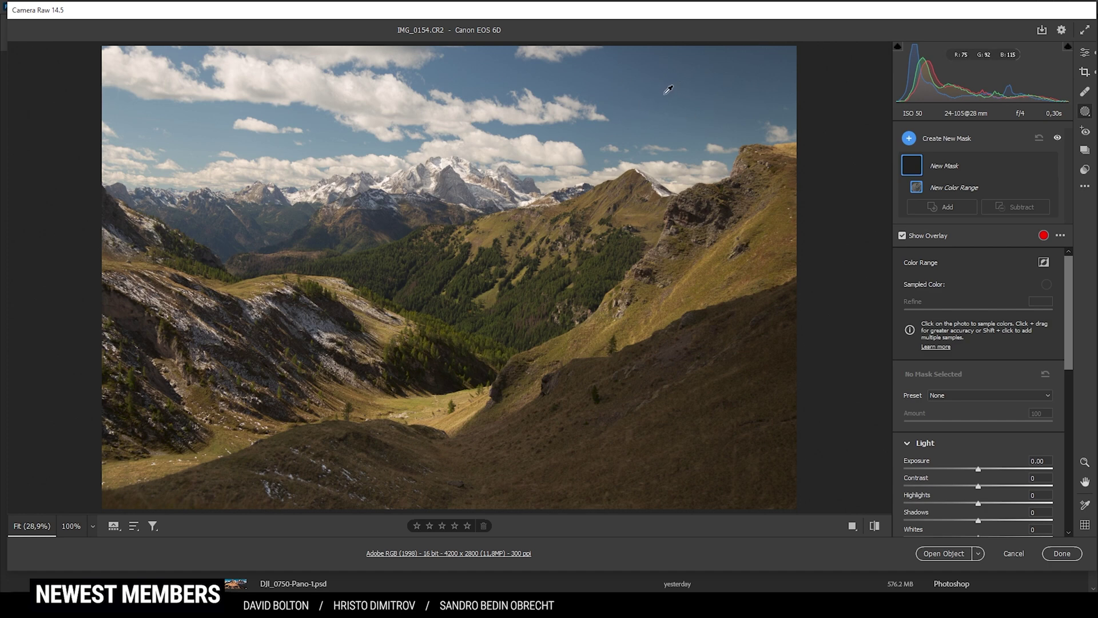
{"action": "left_click", "coordinate": [704, 77]}
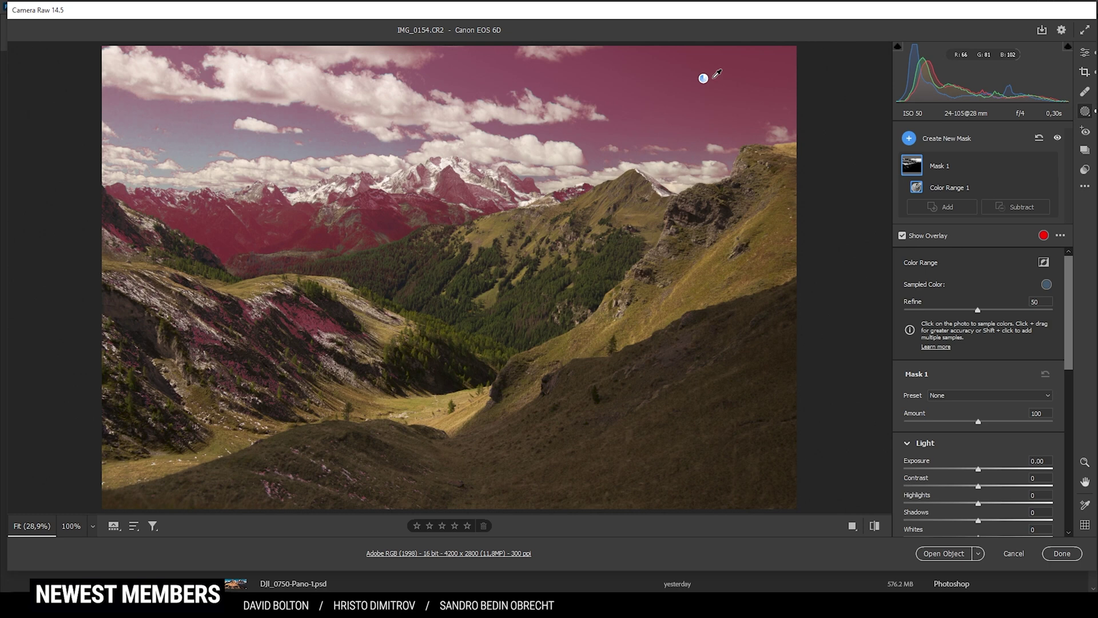
Add four more sky samples from the left, top and upper-right of the sky
{"action": "key", "text": "alt"}
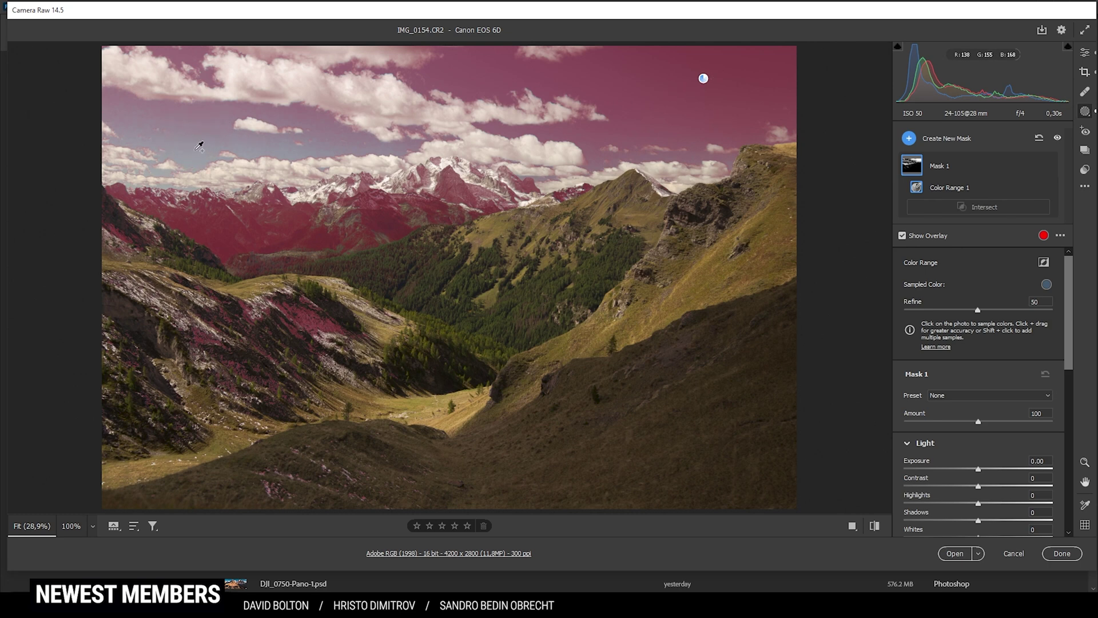
{"action": "left_click", "coordinate": [194, 138], "text": "shift"}
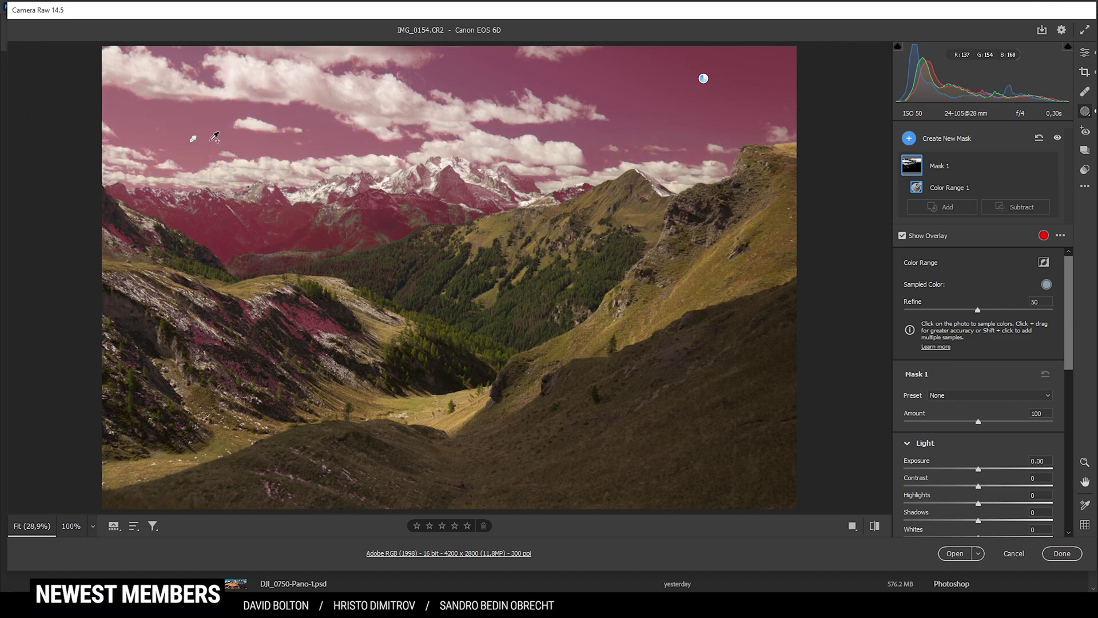
{"action": "left_click", "coordinate": [152, 106], "text": "shift"}
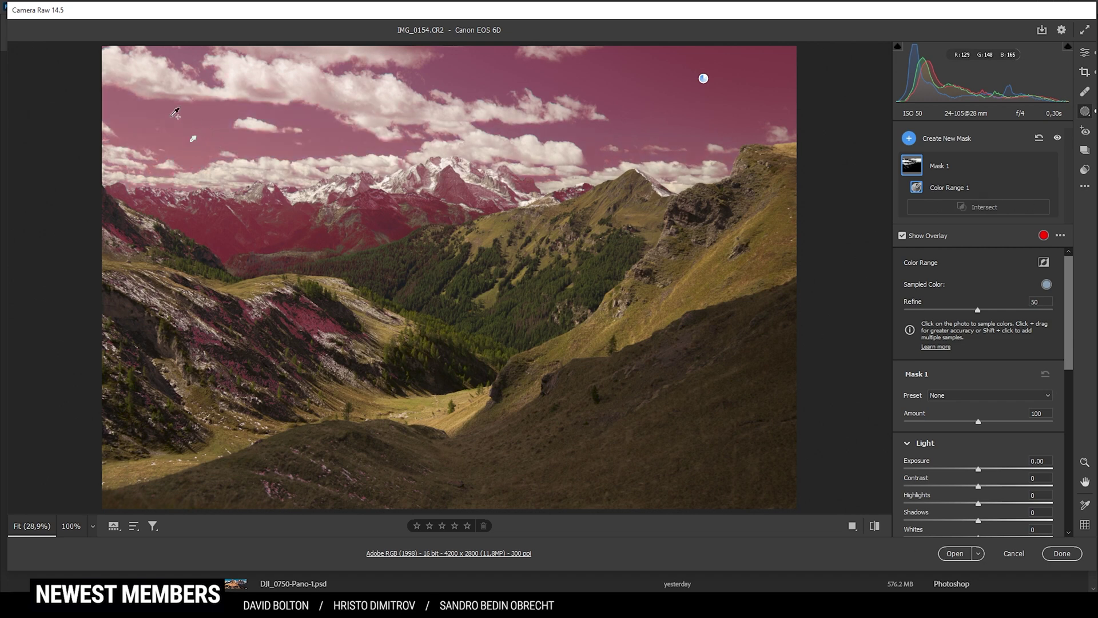
{"action": "left_click", "coordinate": [448, 74], "text": "shift"}
{"action": "left_click", "coordinate": [730, 118], "text": "shift"}
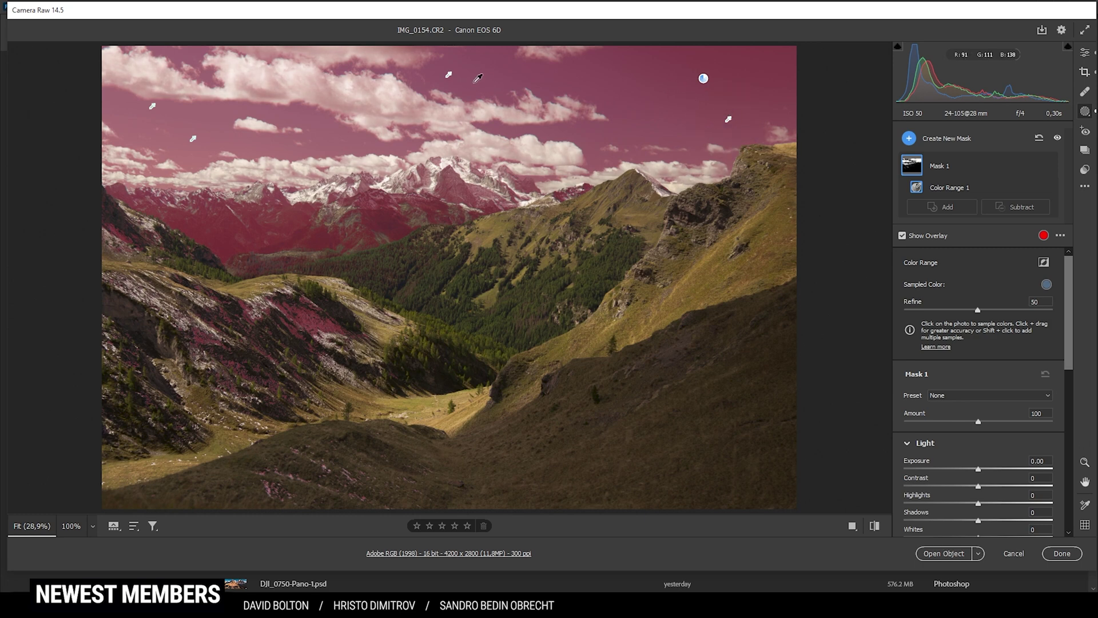
{"action": "left_click", "coordinate": [1023, 207]}
Subtract a linear gradient to limit the mask to the upper sky and set its Exposure to -1.50
{"action": "left_click", "coordinate": [1029, 253]}
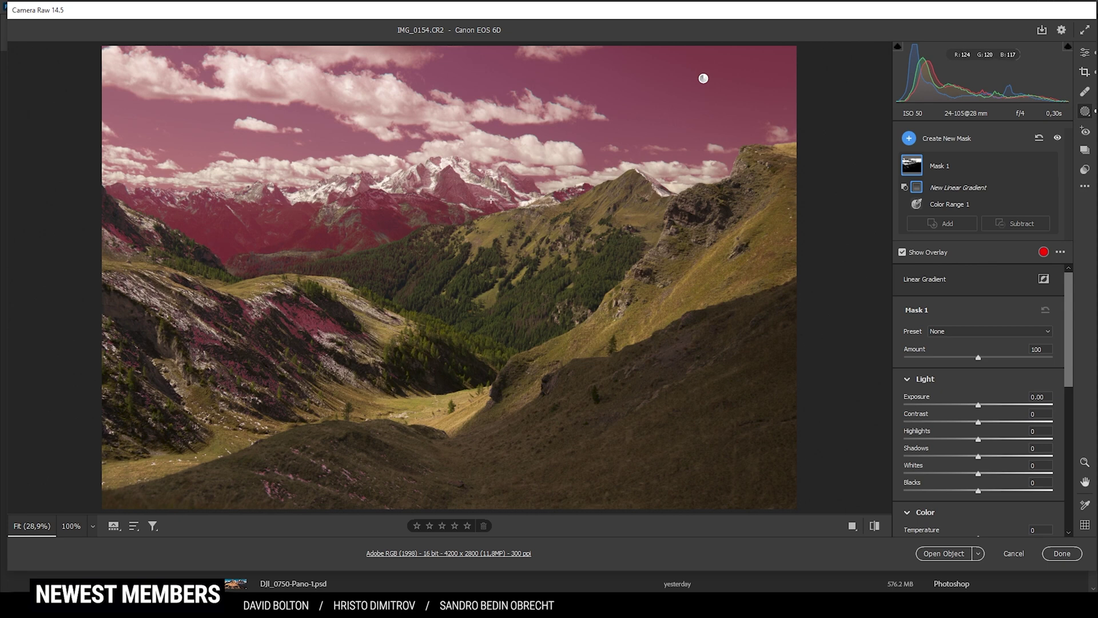
{"action": "left_click_drag", "start_coordinate": [446, 212], "coordinate": [445, 119]}
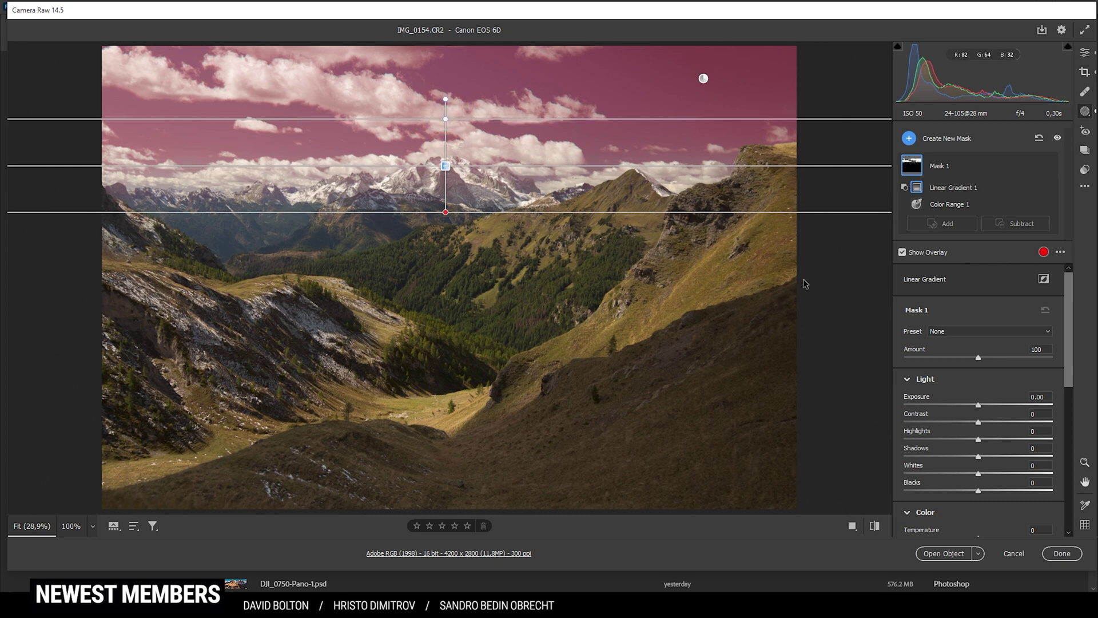
{"action": "left_click", "coordinate": [979, 406]}
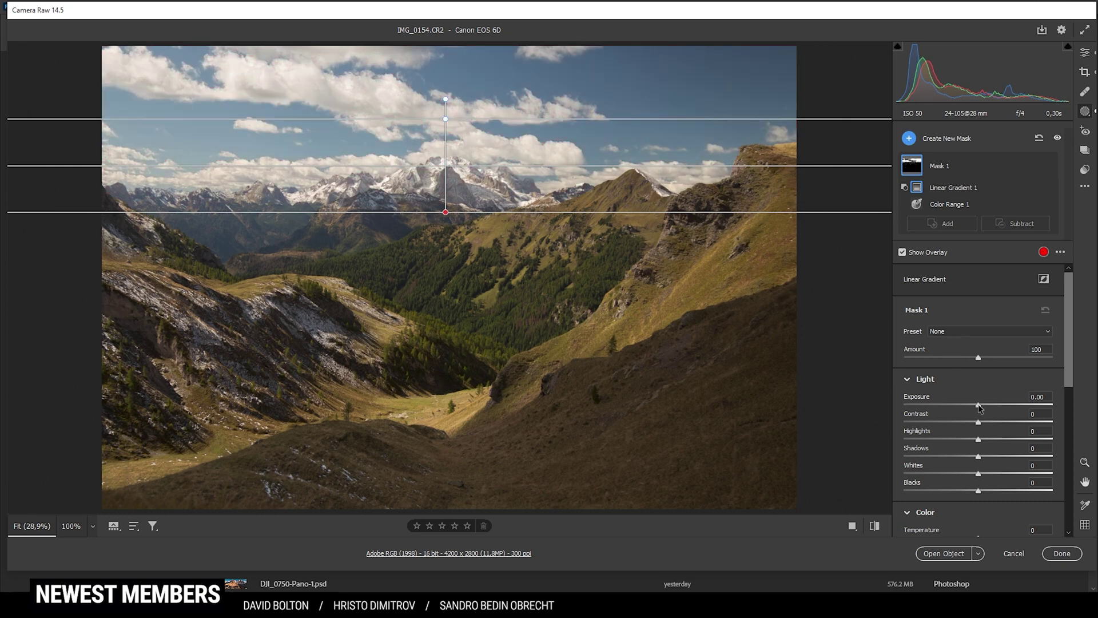
{"action": "left_click_drag", "start_coordinate": [978, 404], "coordinate": [951, 403]}
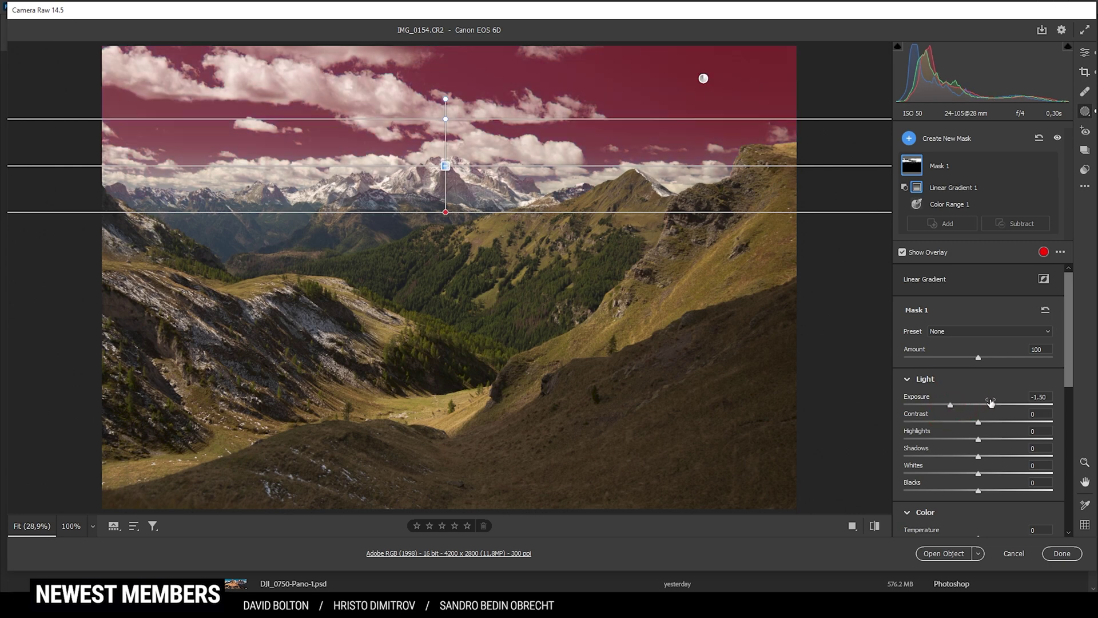
Toggle the mask overlay off and on and raise the masked sky's Saturation to +59
{"action": "left_click", "coordinate": [903, 252]}
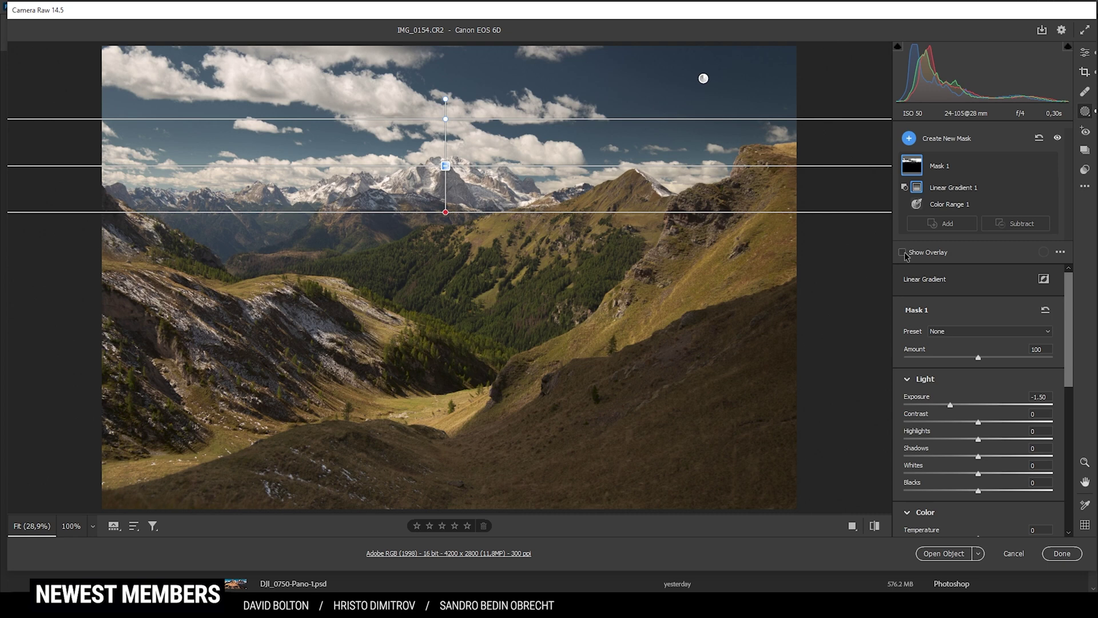
{"action": "left_click", "coordinate": [902, 252]}
{"action": "left_click_drag", "start_coordinate": [1072, 293], "coordinate": [1083, 373]}
{"action": "left_click_drag", "start_coordinate": [979, 437], "coordinate": [1022, 442]}
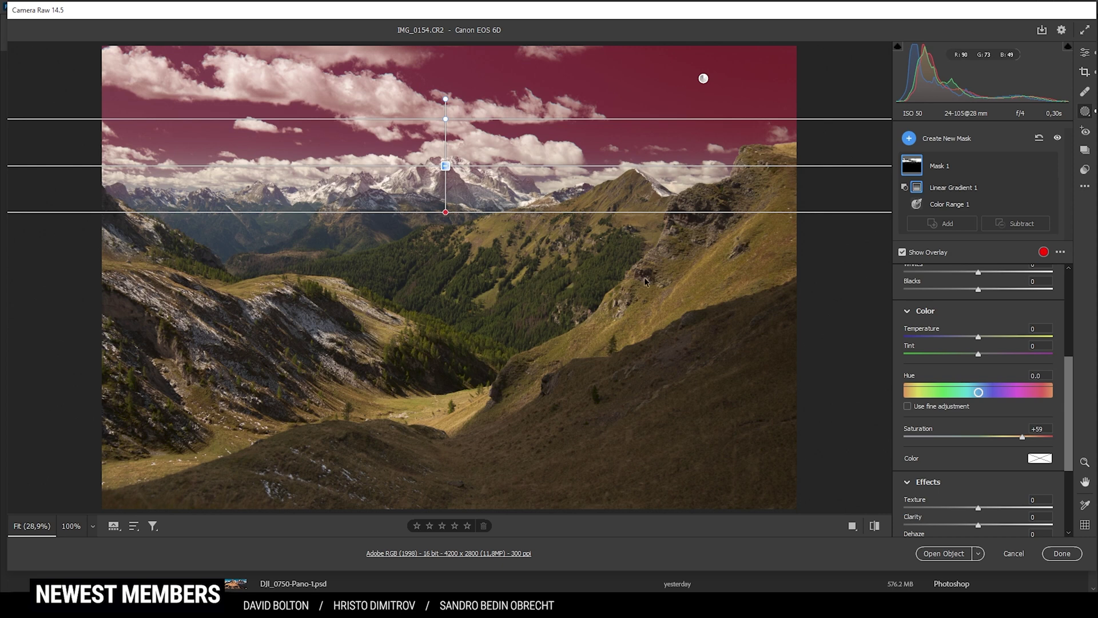
{"action": "left_click", "coordinate": [908, 140]}
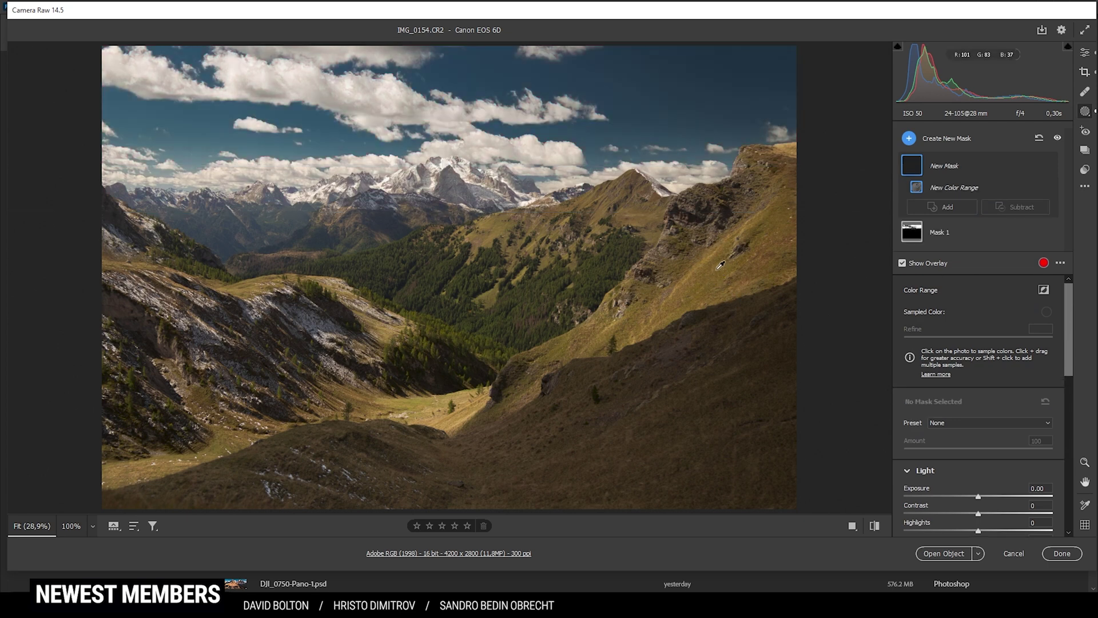
Sample the sunlit hillside for Mask 2, narrow Refine slightly, and set Exposure +0.45 and Saturation +32
{"action": "left_click", "coordinate": [707, 263]}
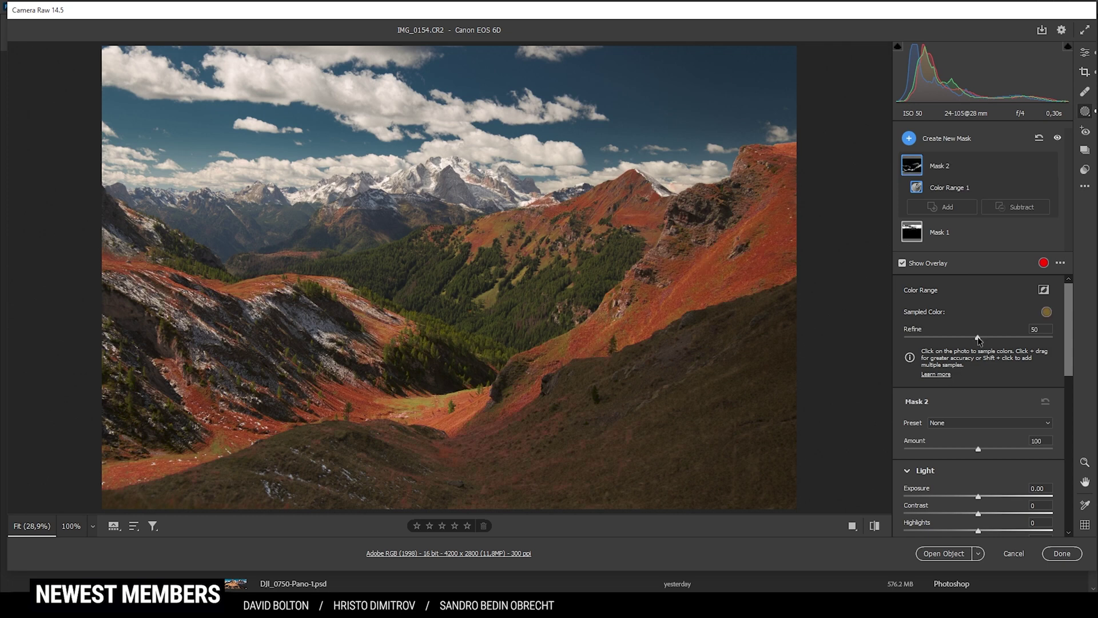
{"action": "left_click_drag", "start_coordinate": [978, 339], "coordinate": [972, 339]}
{"action": "left_click_drag", "start_coordinate": [979, 497], "coordinate": [988, 499]}
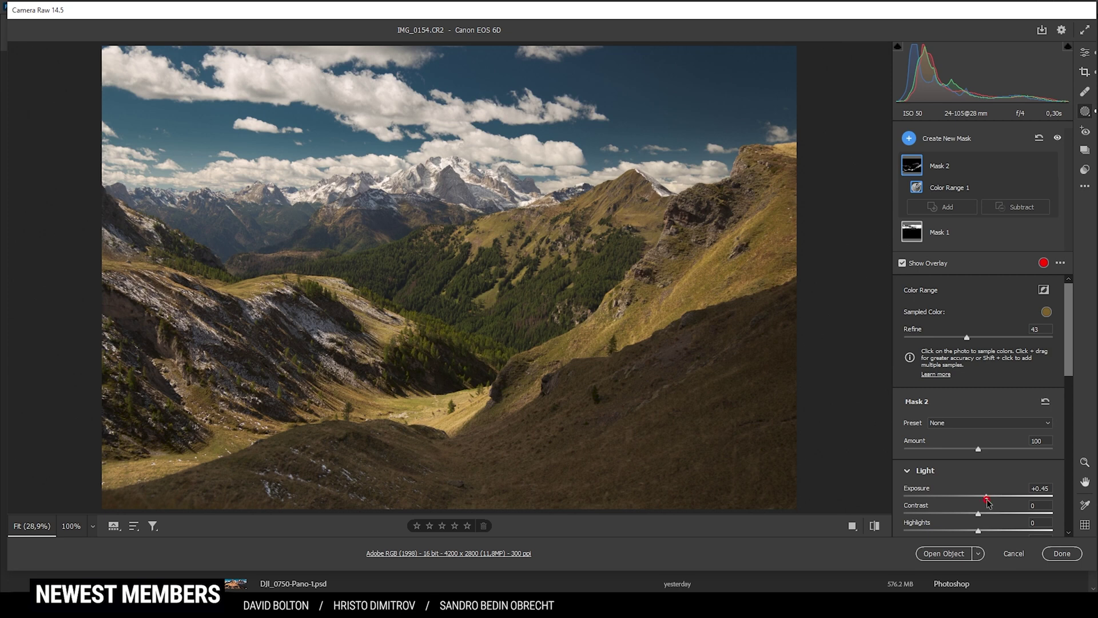
{"action": "left_click_drag", "start_coordinate": [987, 498], "coordinate": [986, 499]}
{"action": "scroll", "coordinate": [984, 415], "scroll_direction": "down", "scroll_amount": 5}
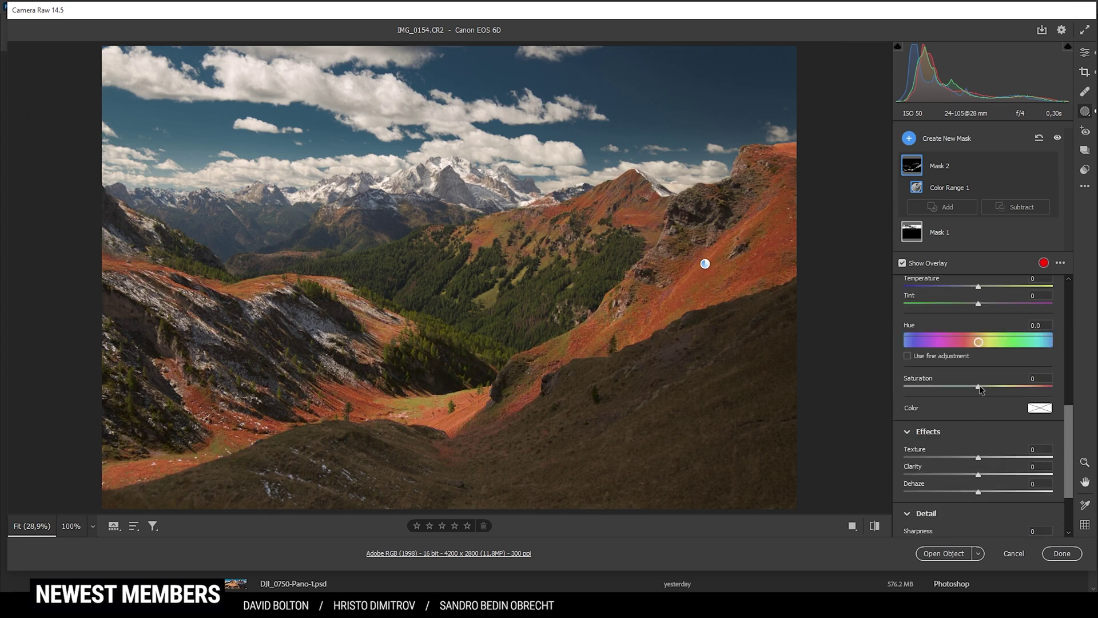
{"action": "left_click_drag", "start_coordinate": [980, 386], "coordinate": [981, 385]}
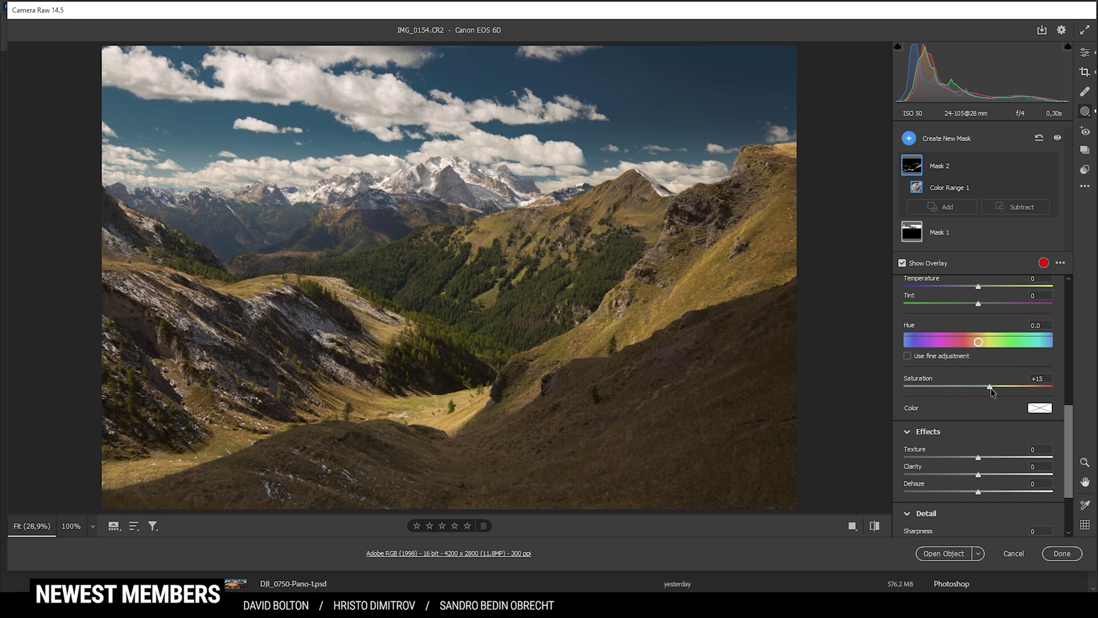
{"action": "left_click_drag", "start_coordinate": [1008, 427], "coordinate": [1007, 425]}
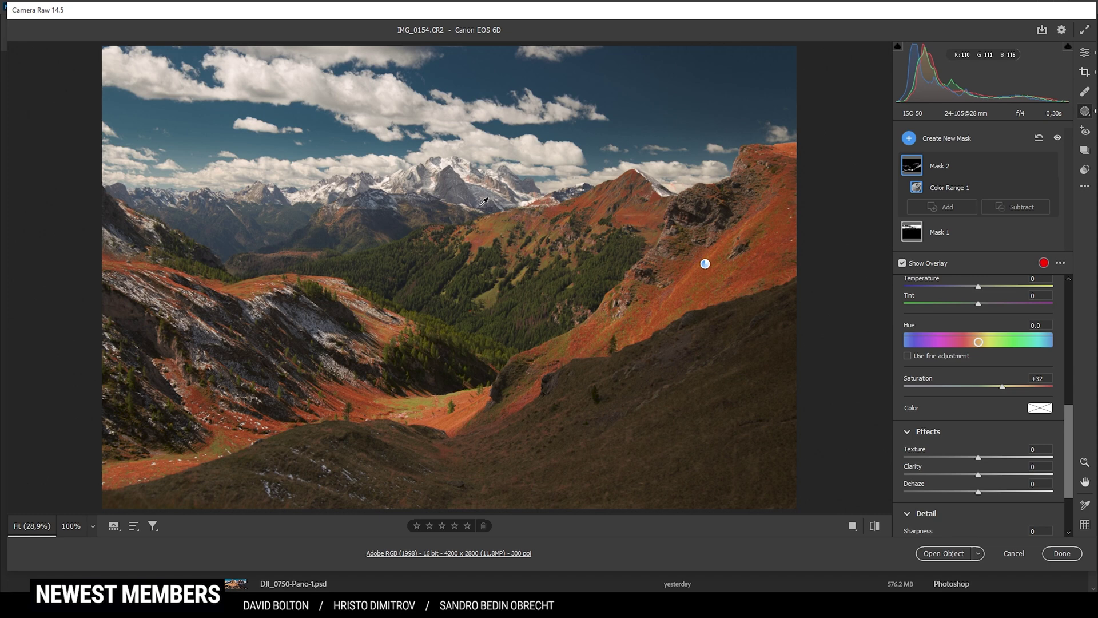
Draw a linear gradient mask from the sky down over the mountains and subtract Select Sky from it
{"action": "left_click", "coordinate": [908, 139]}
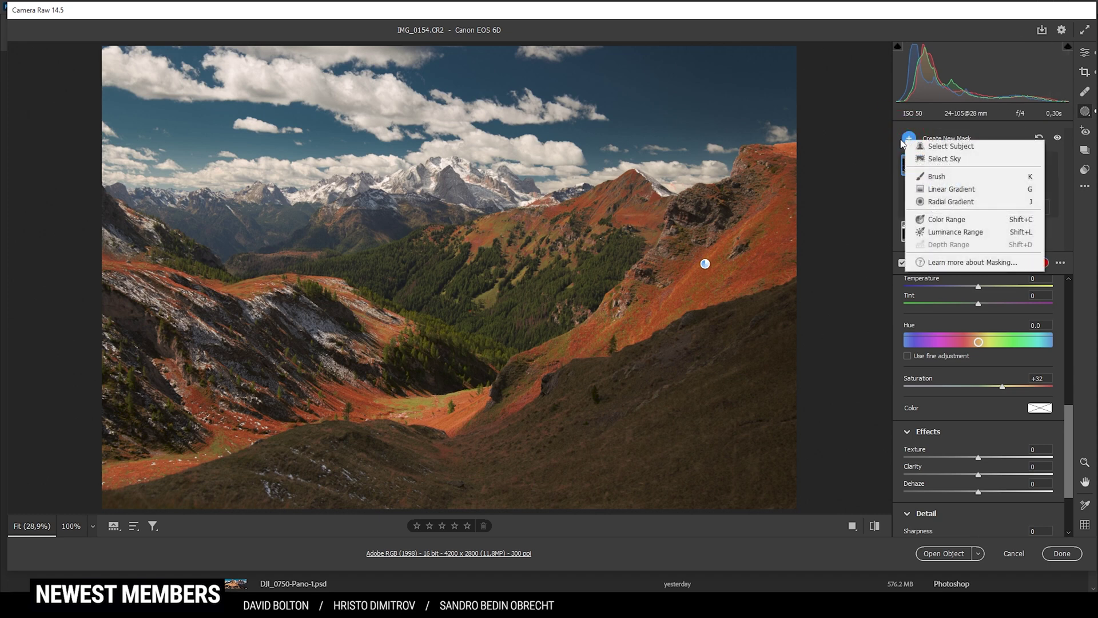
{"action": "left_click", "coordinate": [935, 193]}
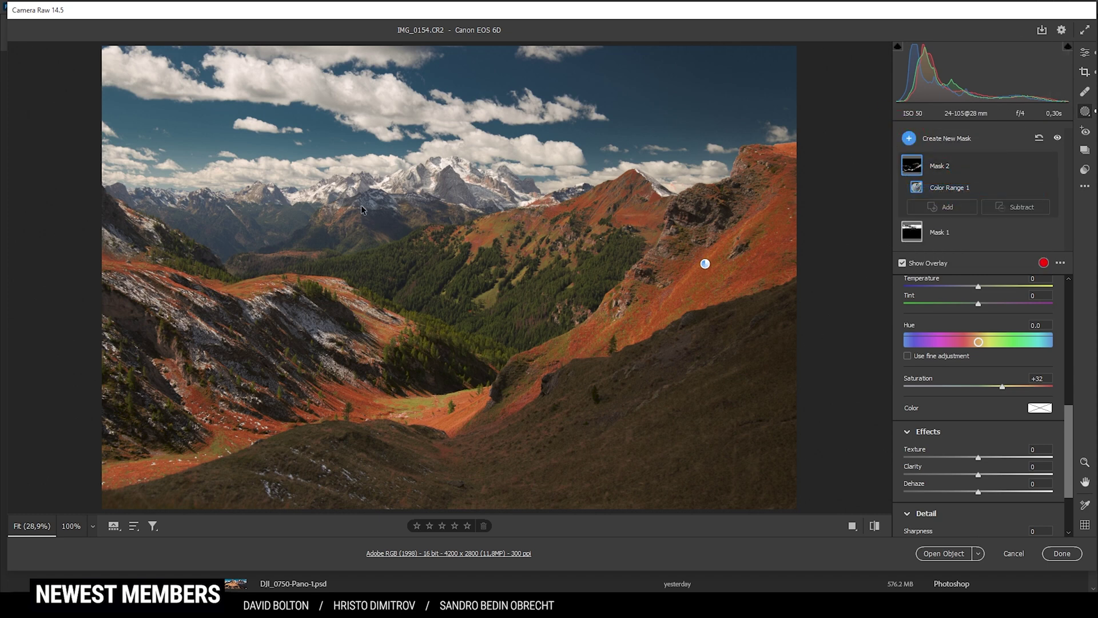
{"action": "mouse_move", "coordinate": [361, 205]}
{"action": "left_mouse_down"}
{"action": "mouse_move", "coordinate": [371, 296]}
{"action": "mouse_move", "coordinate": [361, 201]}
{"action": "left_mouse_up"}
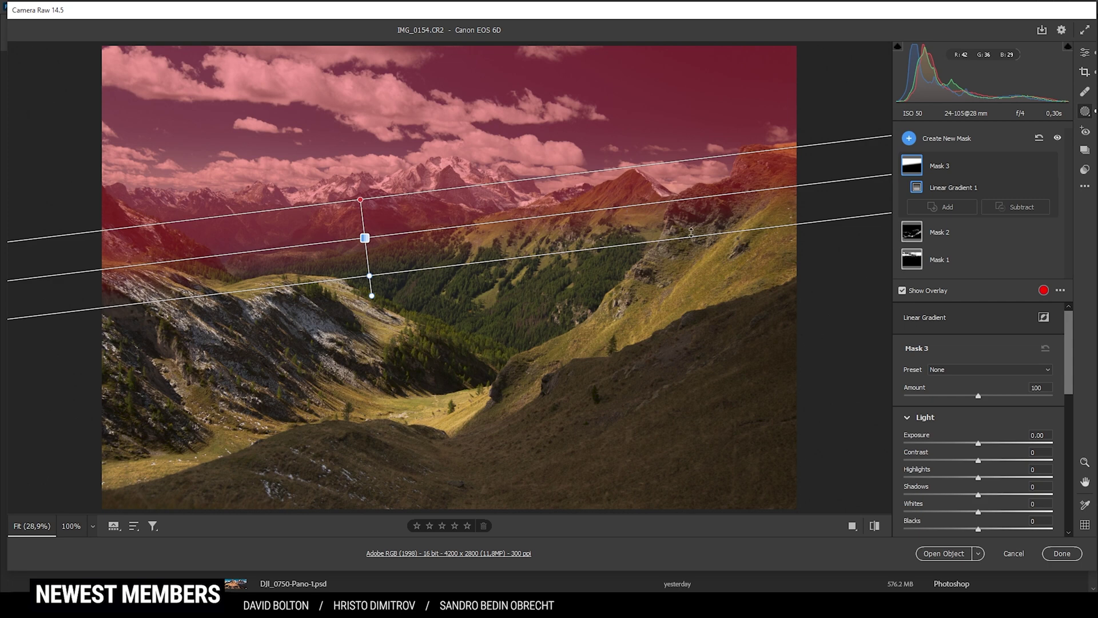
{"action": "left_click", "coordinate": [1024, 207]}
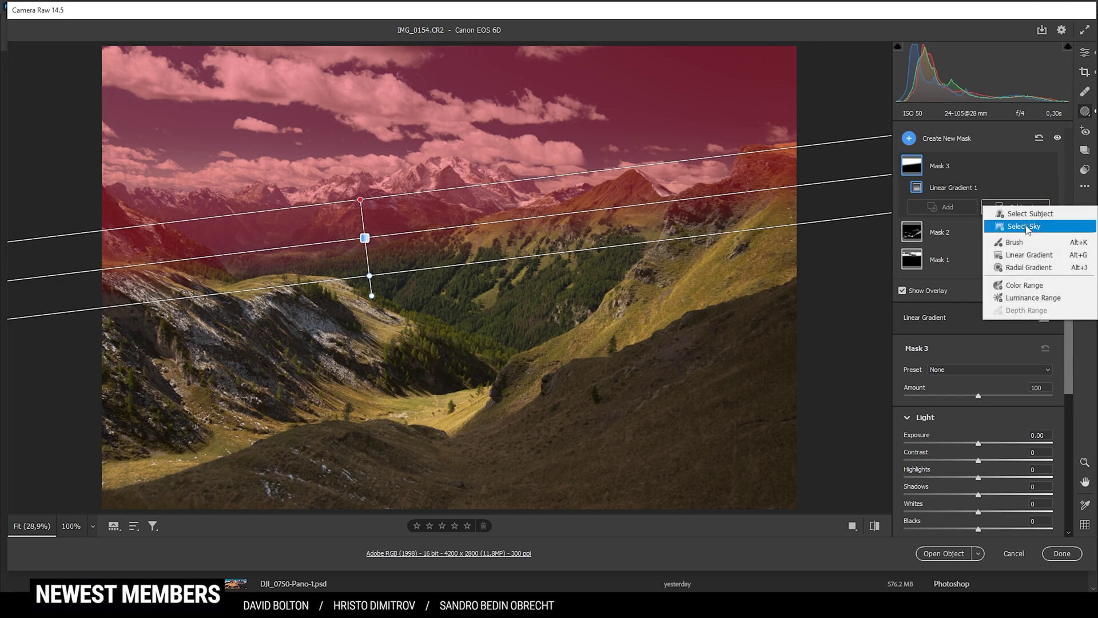
{"action": "left_click", "coordinate": [1027, 229]}
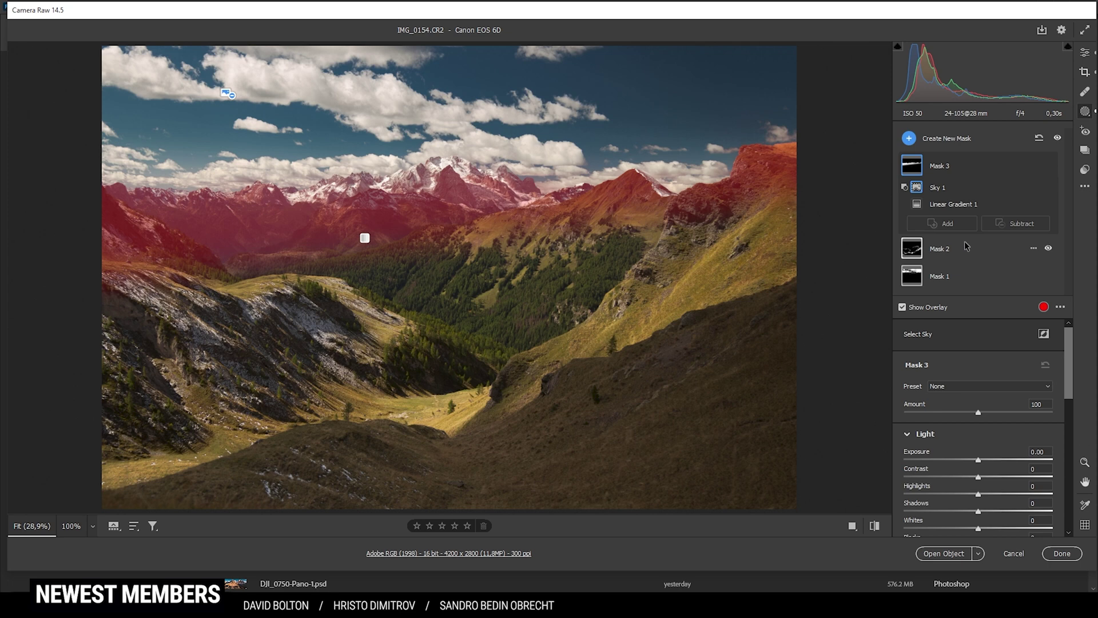
{"action": "left_click", "coordinate": [1001, 224]}
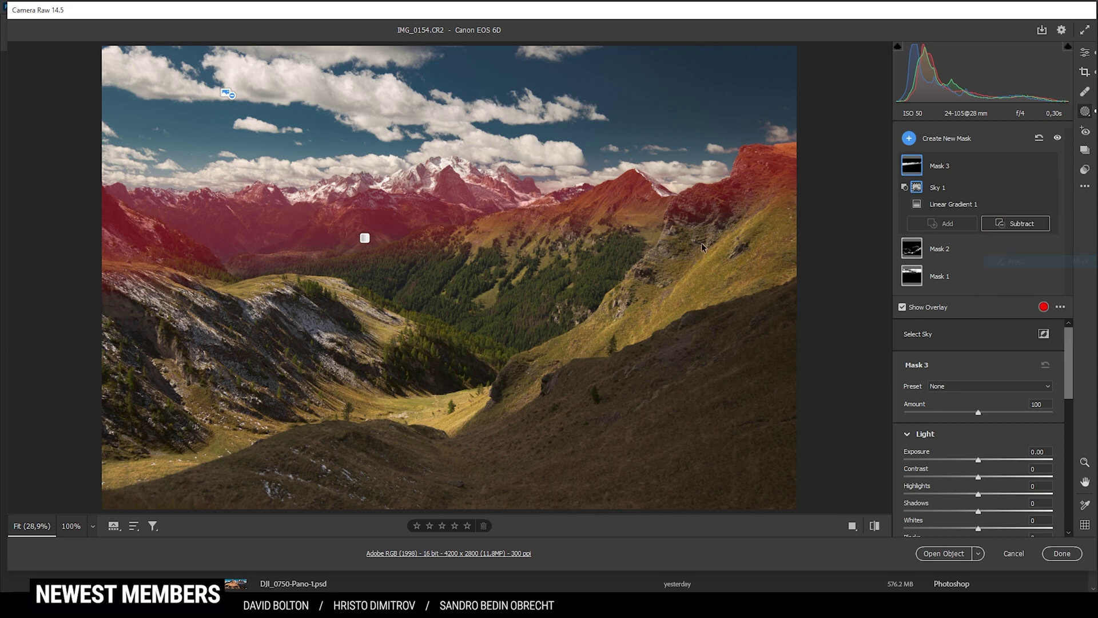
Brush the right-hand hills out of Mask 3 and give it Clarity +28 and Dehaze +28
{"action": "mouse_move", "coordinate": [626, 208]}
{"action": "left_mouse_down"}
{"action": "mouse_move", "coordinate": [645, 166]}
{"action": "mouse_move", "coordinate": [736, 166]}
{"action": "mouse_move", "coordinate": [583, 249]}
{"action": "left_mouse_up"}
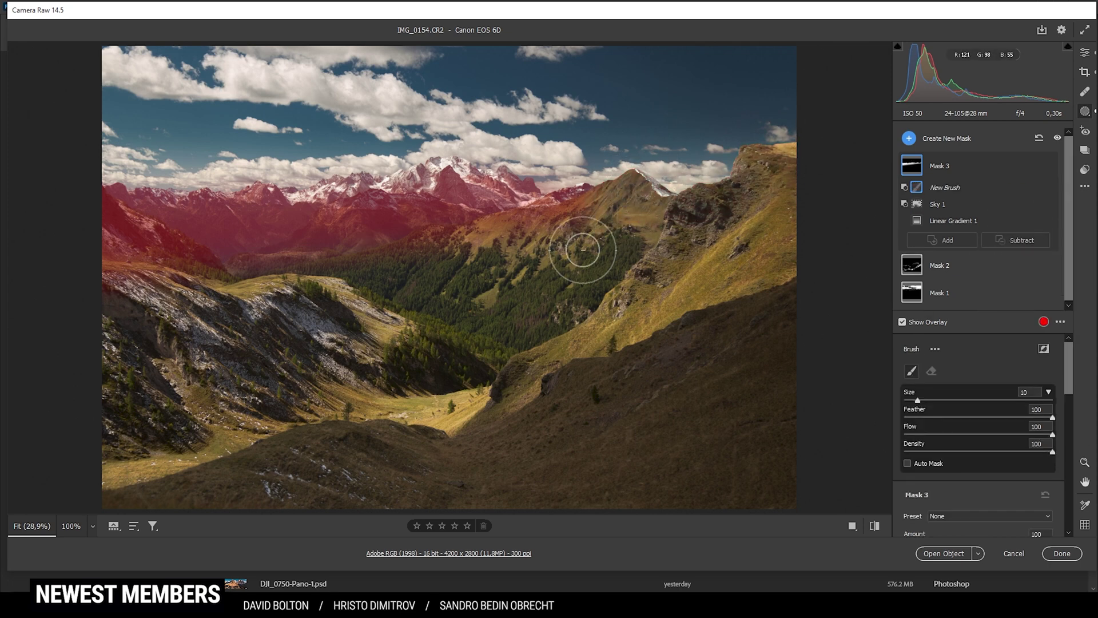
{"action": "scroll", "coordinate": [994, 438], "scroll_direction": "down", "scroll_amount": 10}
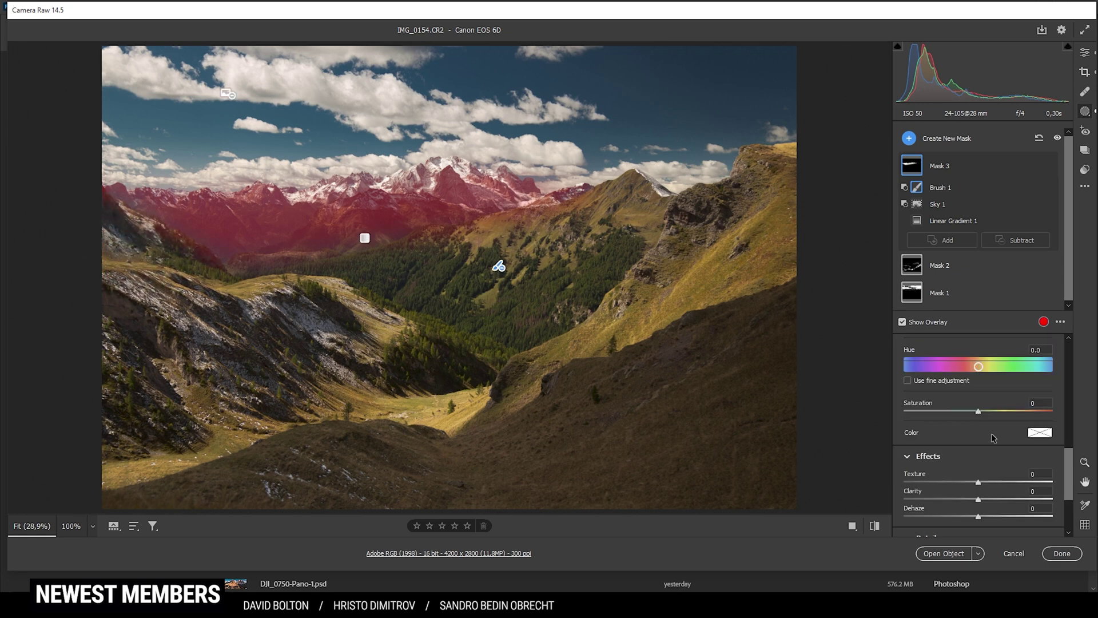
{"action": "scroll", "coordinate": [994, 437], "scroll_direction": "down", "scroll_amount": 2}
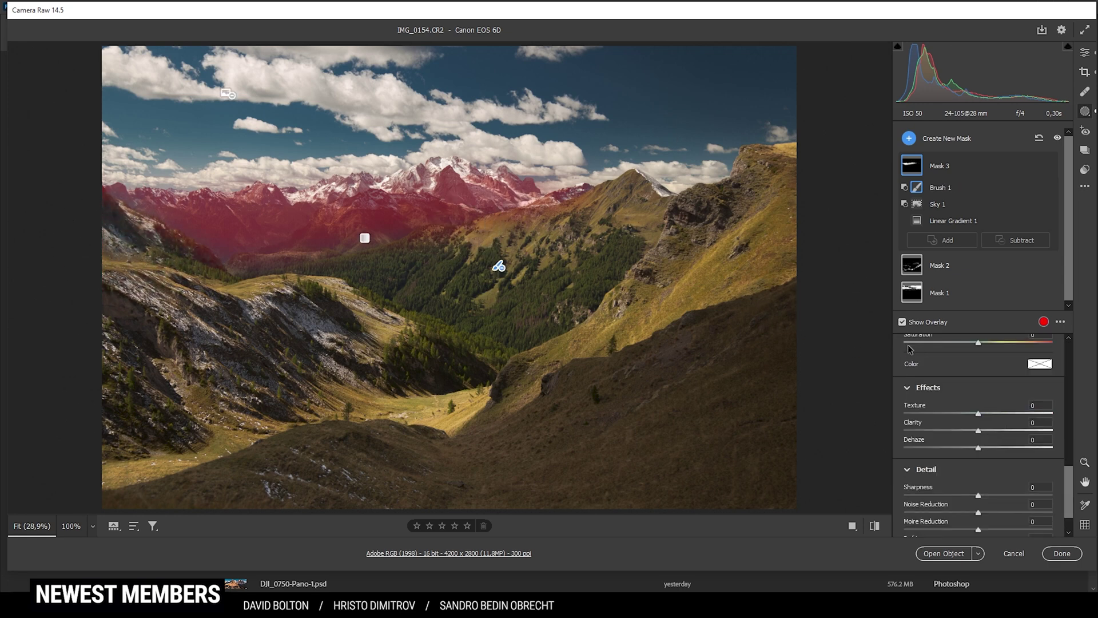
{"action": "left_click_drag", "start_coordinate": [978, 430], "coordinate": [987, 432]}
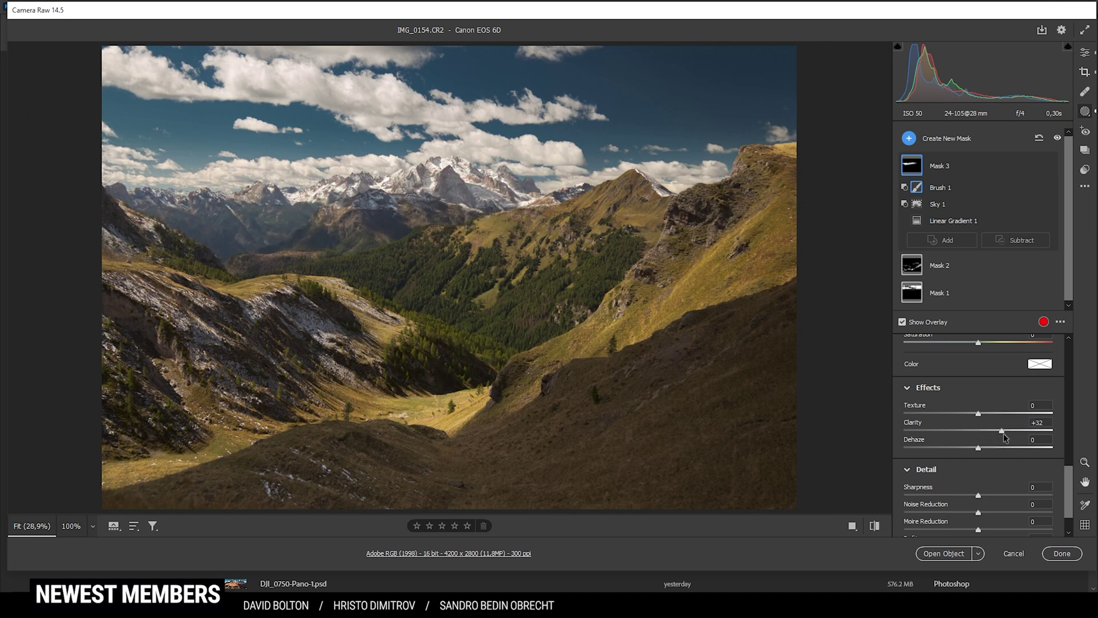
{"action": "left_click_drag", "start_coordinate": [1004, 434], "coordinate": [991, 452]}
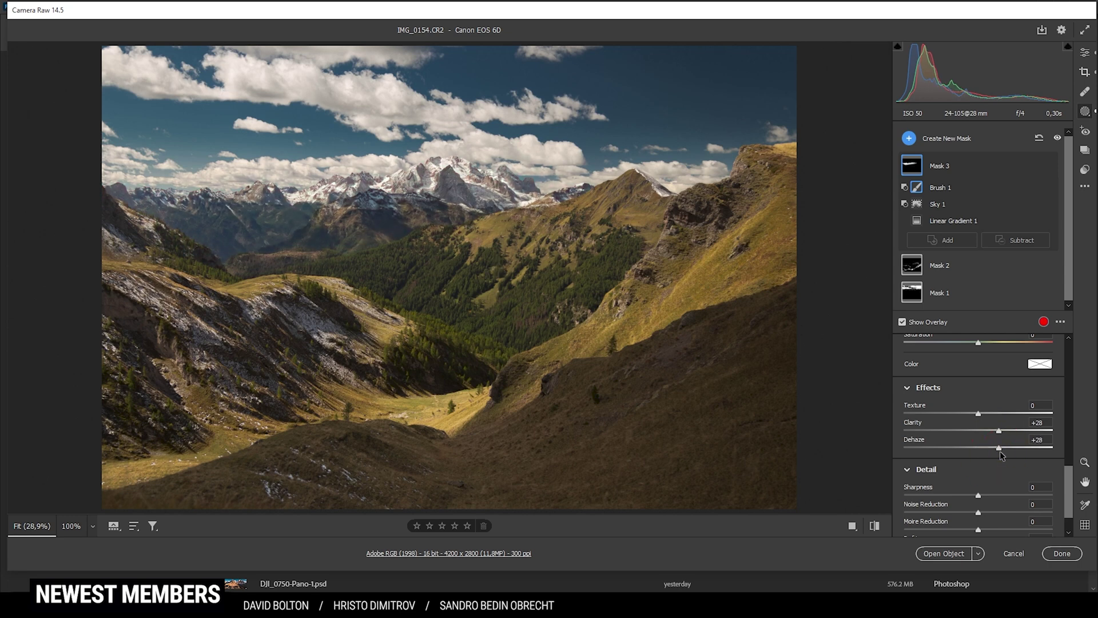
{"action": "left_click_drag", "start_coordinate": [1000, 454], "coordinate": [1000, 455]}
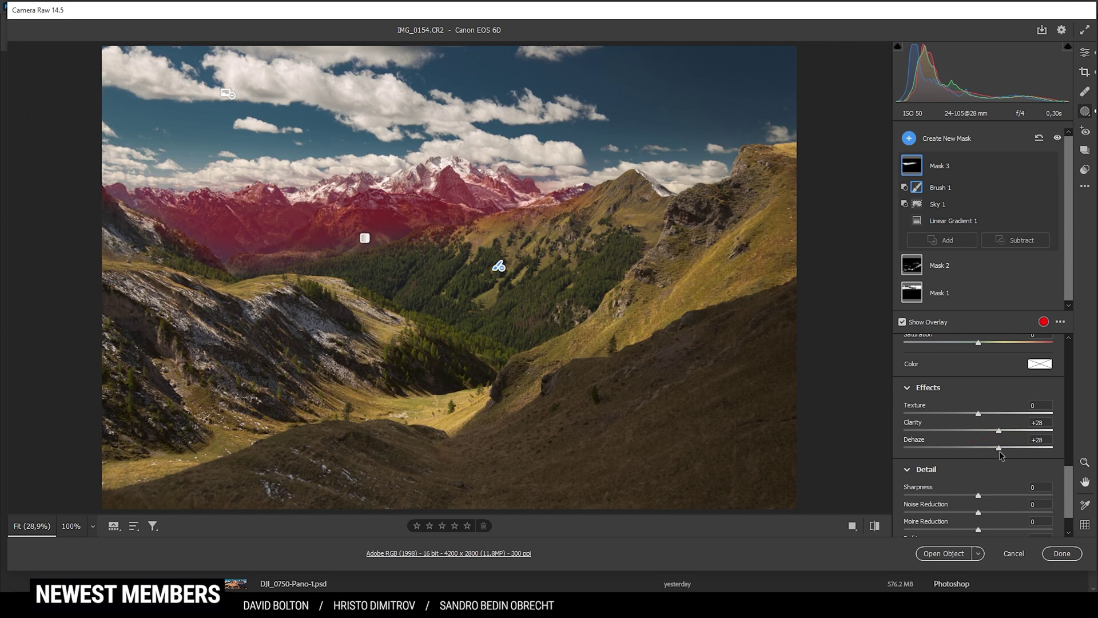
{"action": "left_click", "coordinate": [1085, 52]}
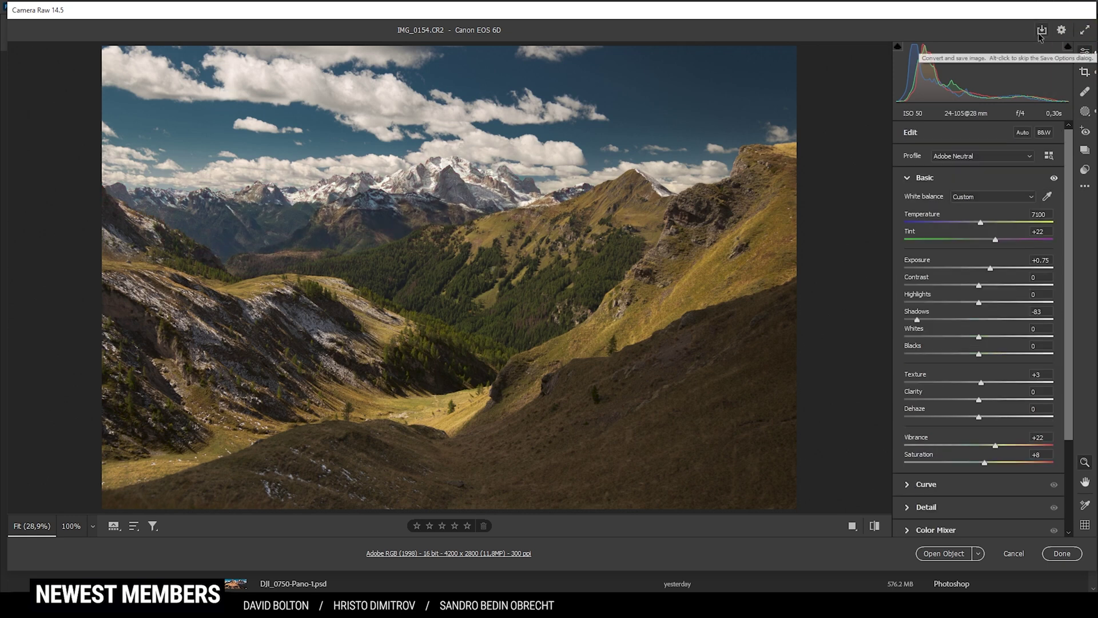
In the Color Mixer's Hue tab, set Greens to +29 and Blues to -7
{"action": "left_click", "coordinate": [944, 184]}
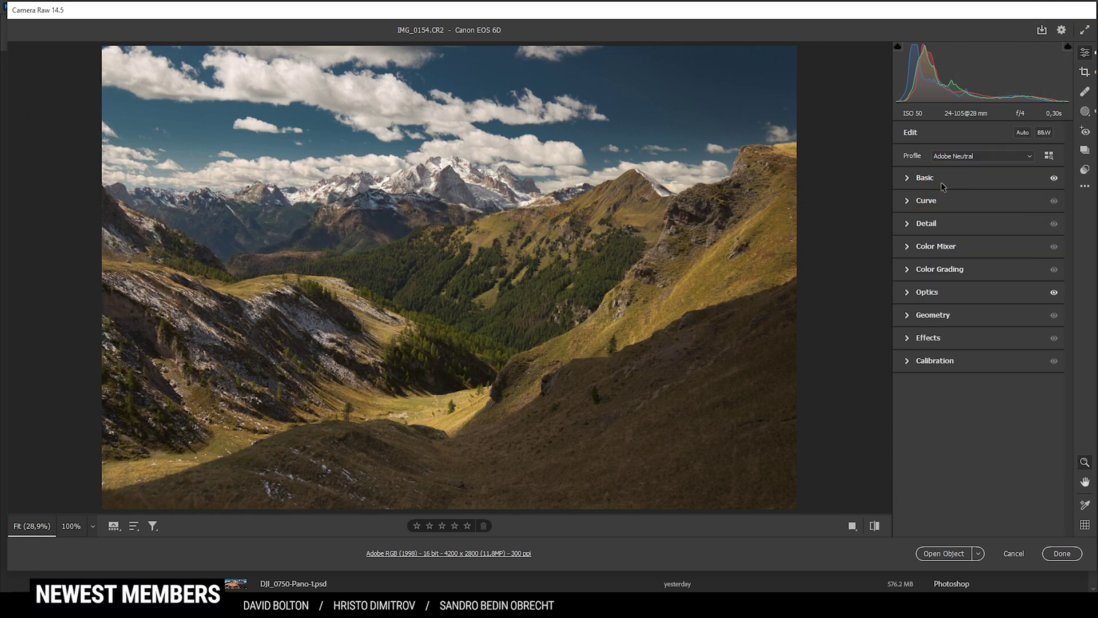
{"action": "left_click", "coordinate": [951, 250]}
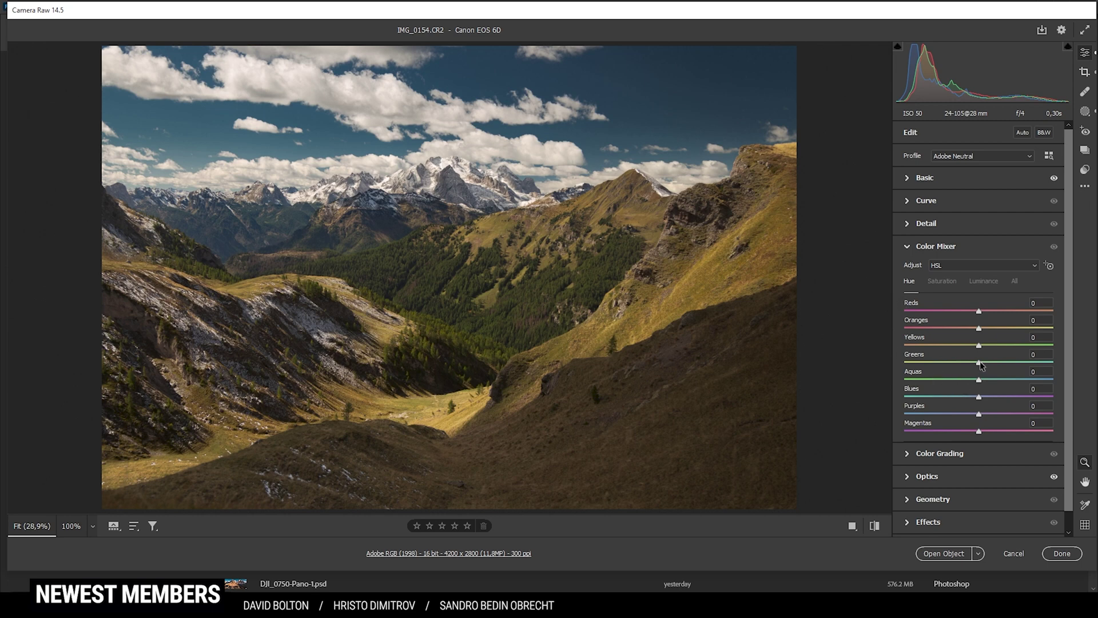
{"action": "left_click_drag", "start_coordinate": [980, 362], "coordinate": [1002, 368]}
{"action": "left_click_drag", "start_coordinate": [978, 397], "coordinate": [973, 397]}
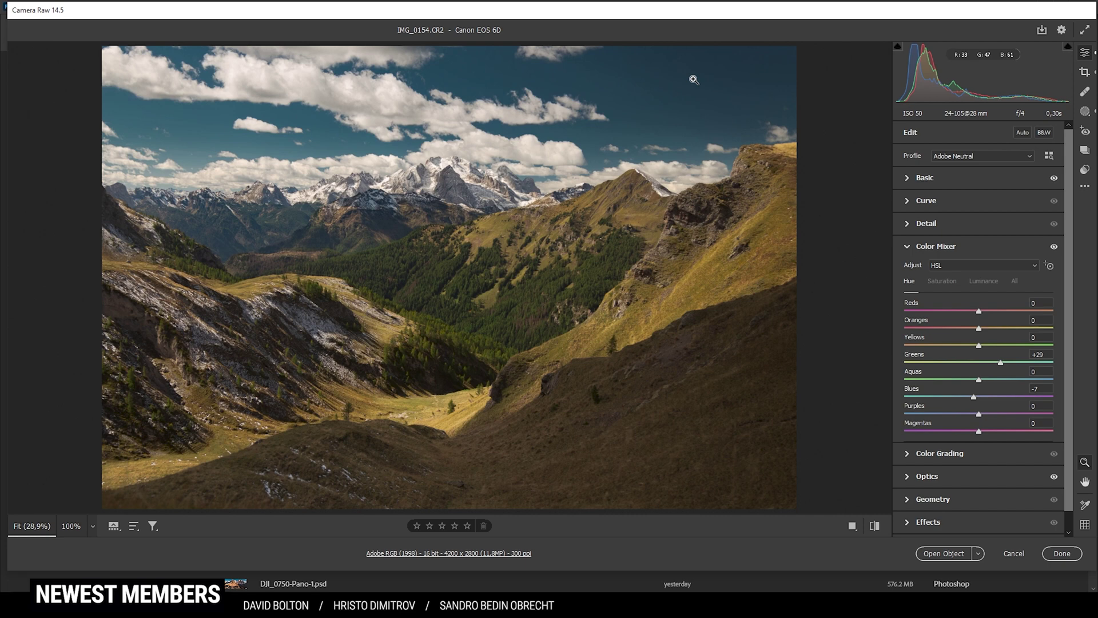
Raise the Yellows and Greens saturation in the Color Mixer
{"action": "left_click", "coordinate": [944, 283]}
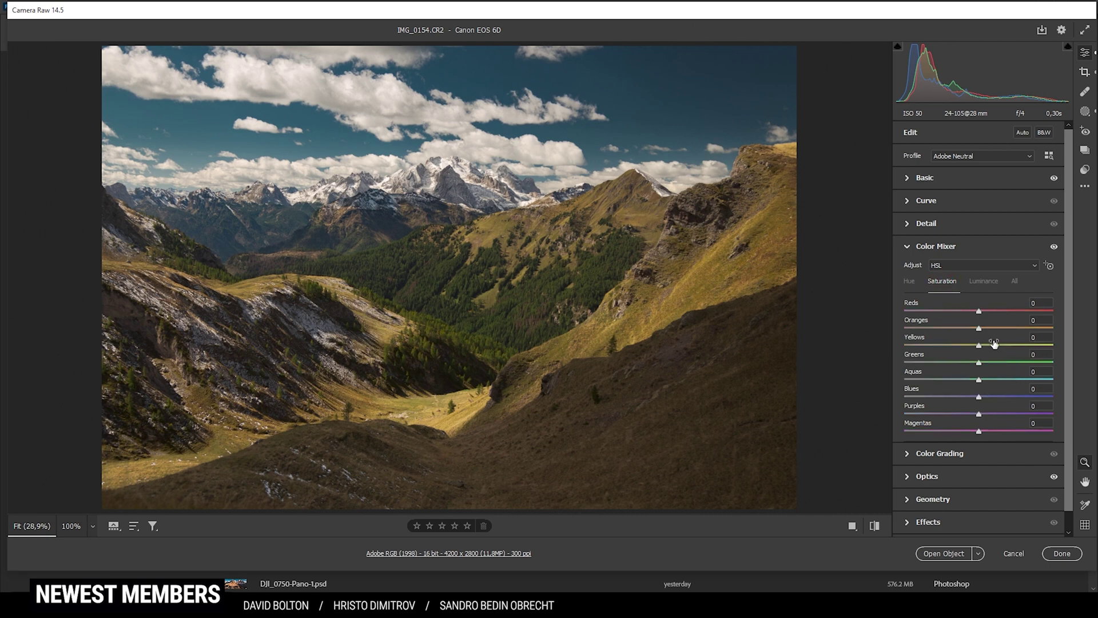
{"action": "left_click_drag", "start_coordinate": [979, 347], "coordinate": [996, 350]}
{"action": "left_click_drag", "start_coordinate": [1005, 346], "coordinate": [1004, 347]}
{"action": "left_click_drag", "start_coordinate": [1014, 361], "coordinate": [1018, 365]}
Set Luminance for Yellows to +58, Greens to +55 and Blues to -10
{"action": "left_click", "coordinate": [979, 284]}
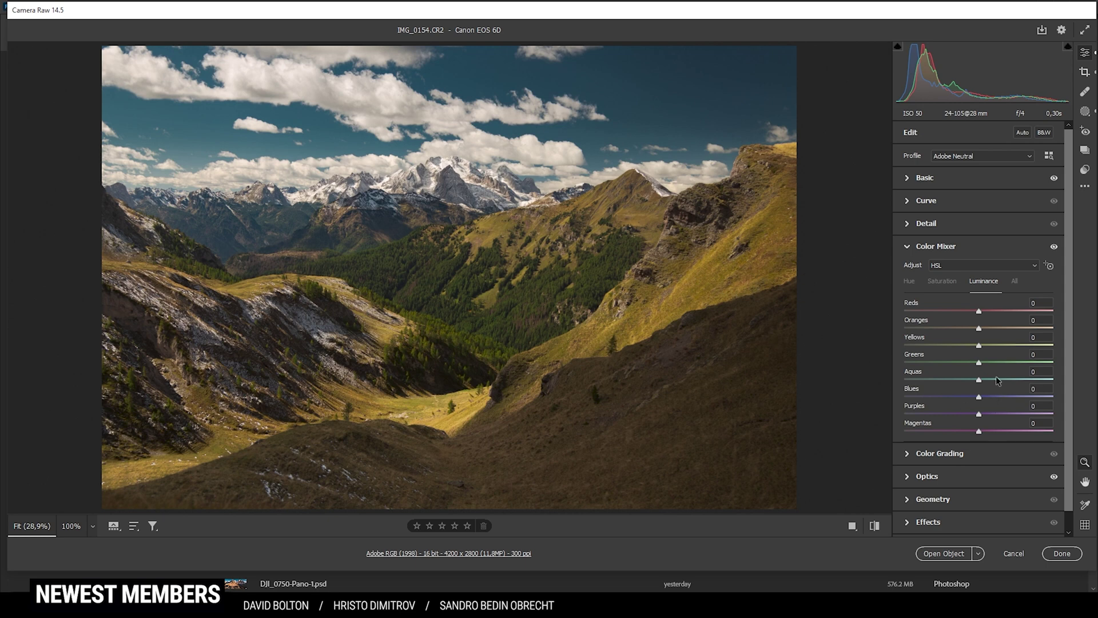
{"action": "left_click_drag", "start_coordinate": [980, 346], "coordinate": [1019, 363]}
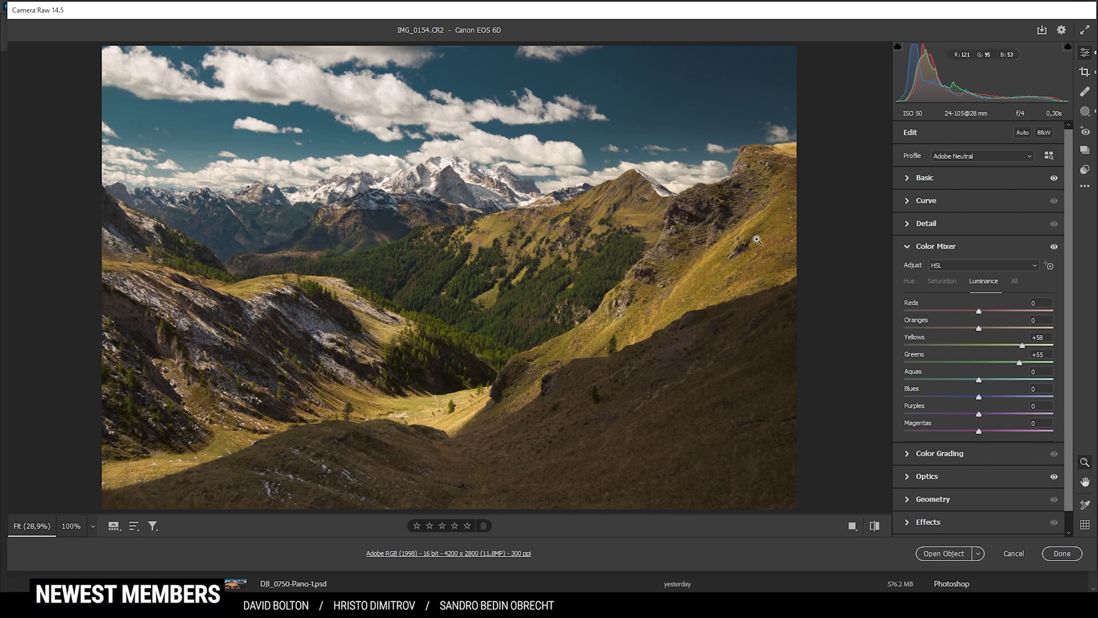
{"action": "left_click_drag", "start_coordinate": [978, 397], "coordinate": [972, 401]}
Set Calibration's Blue Primary Saturation to +23
{"action": "left_click", "coordinate": [971, 249]}
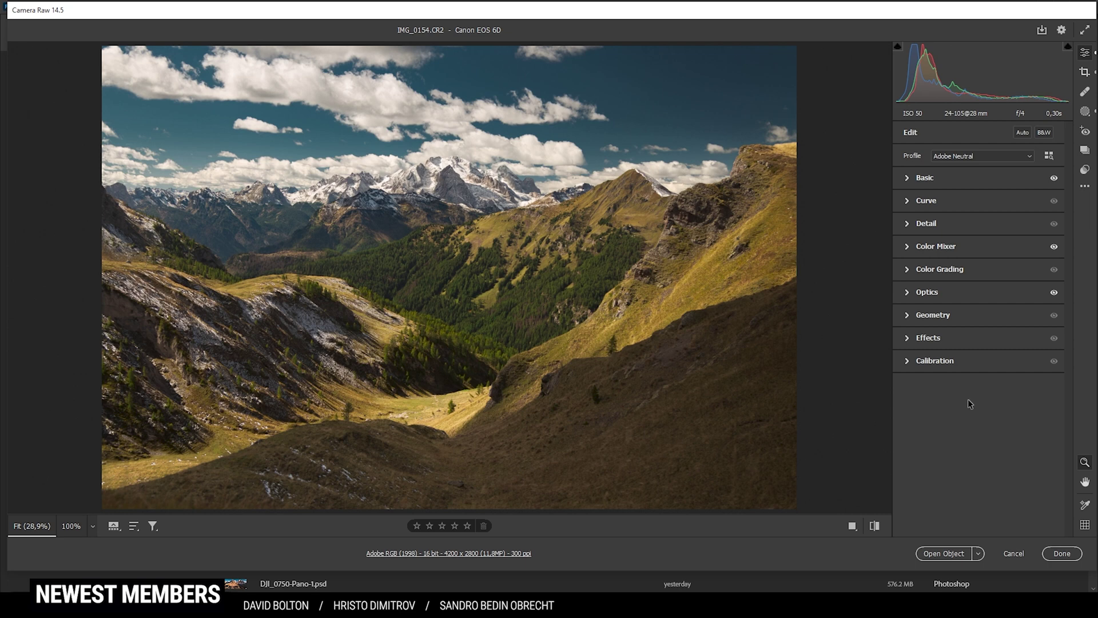
{"action": "left_click", "coordinate": [914, 362]}
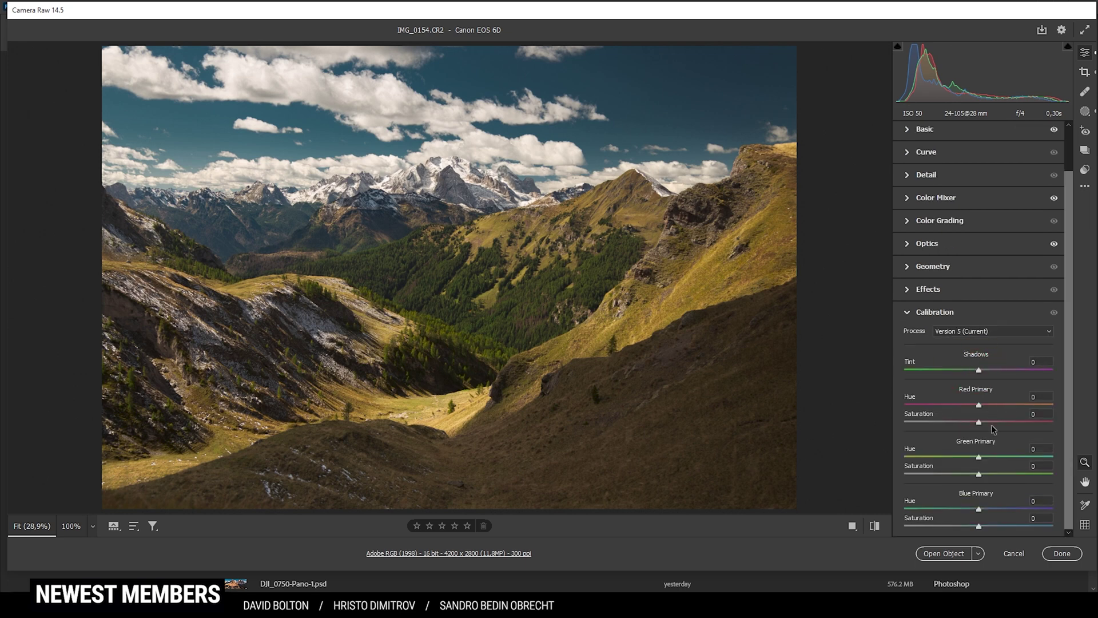
{"action": "left_click_drag", "start_coordinate": [980, 529], "coordinate": [998, 531]}
{"action": "left_click", "coordinate": [936, 312]}
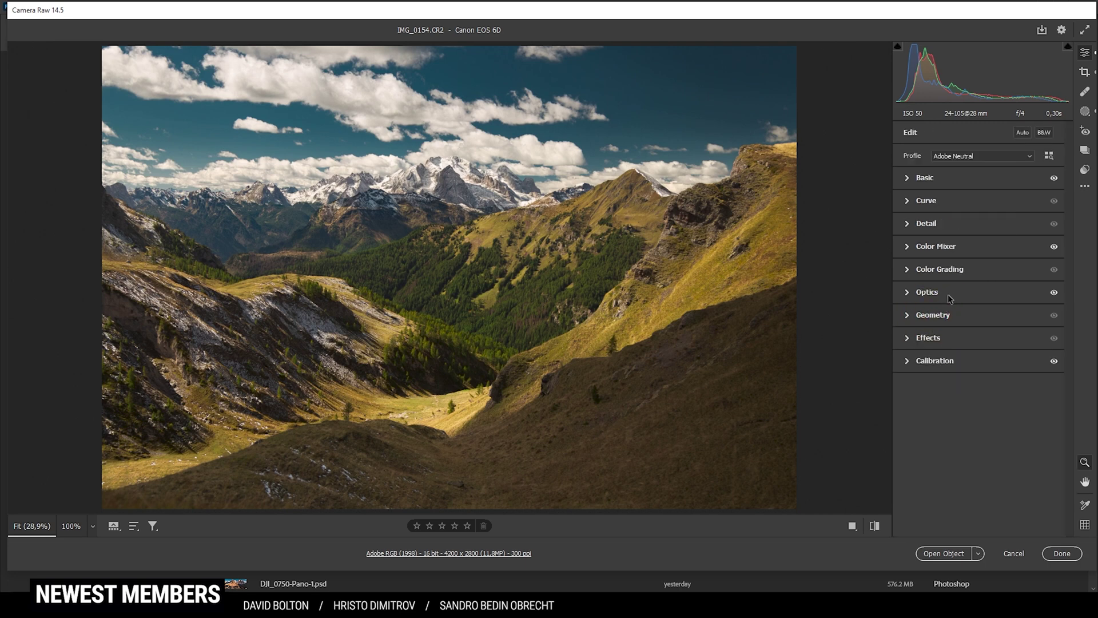
Sharpen with Sharpening 95, Detail 100, Masking 75, then open the photo in Photoshop as a smart object
{"action": "left_click", "coordinate": [927, 226]}
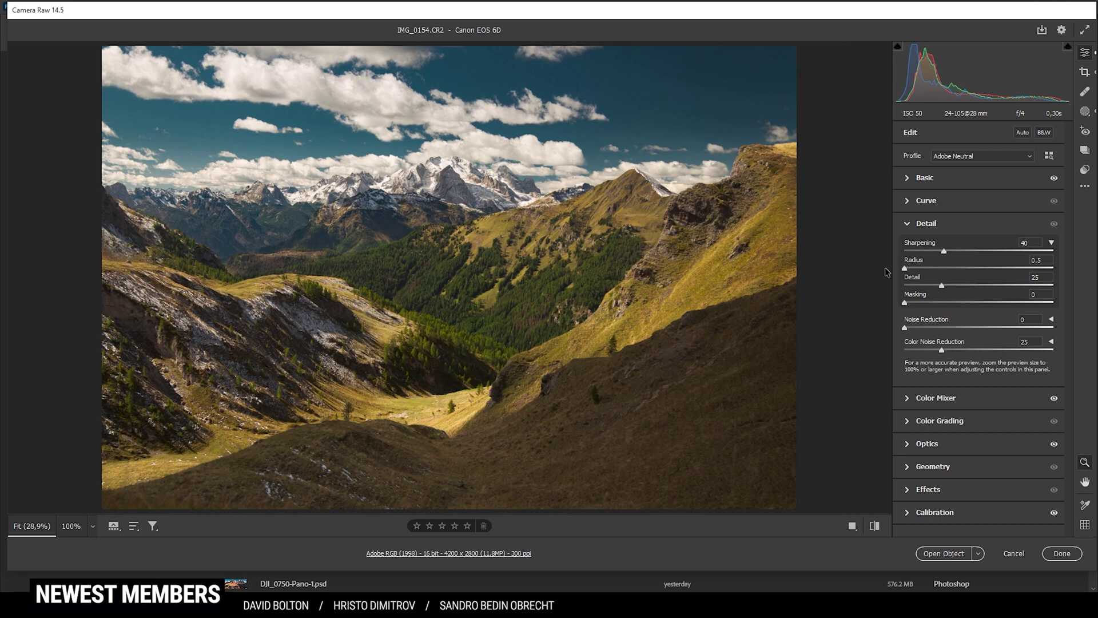
{"action": "left_click_drag", "start_coordinate": [945, 286], "coordinate": [1055, 285]}
{"action": "key", "text": "alt"}
{"action": "left_click_drag", "start_coordinate": [905, 303], "coordinate": [1016, 313]}
{"action": "left_click_drag", "start_coordinate": [983, 261], "coordinate": [1000, 263]}
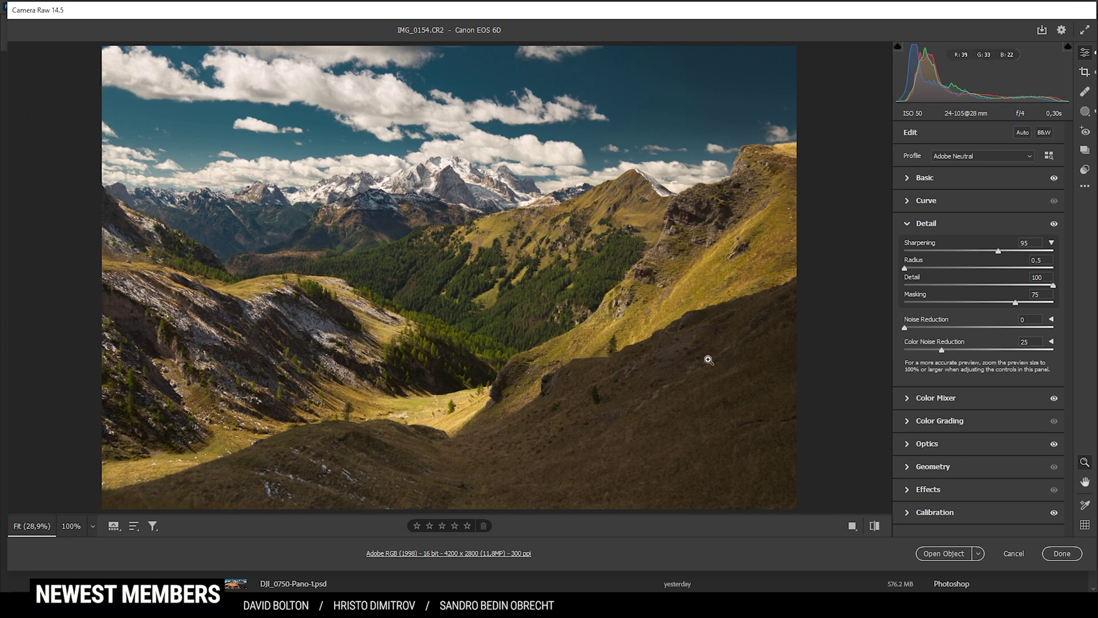
{"action": "left_click", "coordinate": [932, 560]}
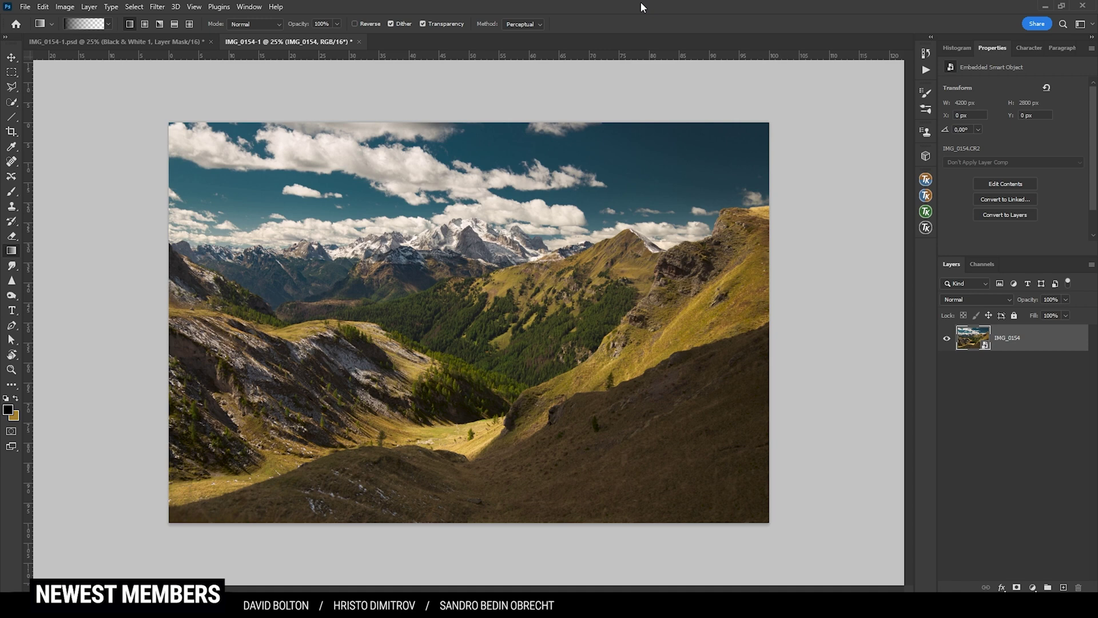
Open the Layers panel's list of adjustment layer types
{"action": "left_click", "coordinate": [1034, 587]}
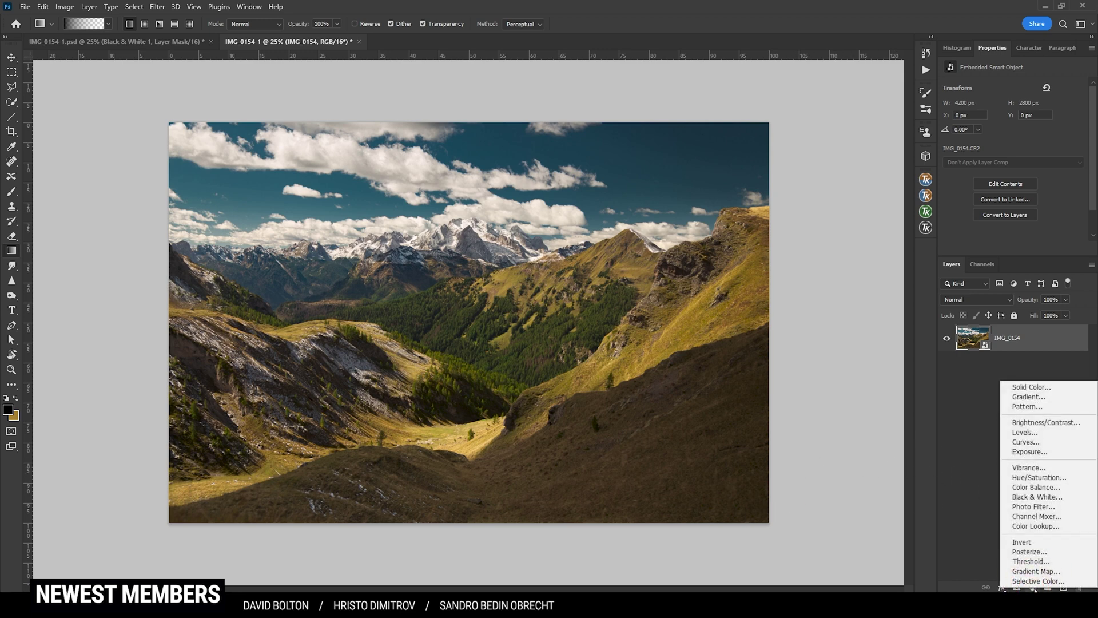
Add a Black & White adjustment layer and set its blend mode to Overlay
{"action": "left_click", "coordinate": [1059, 498]}
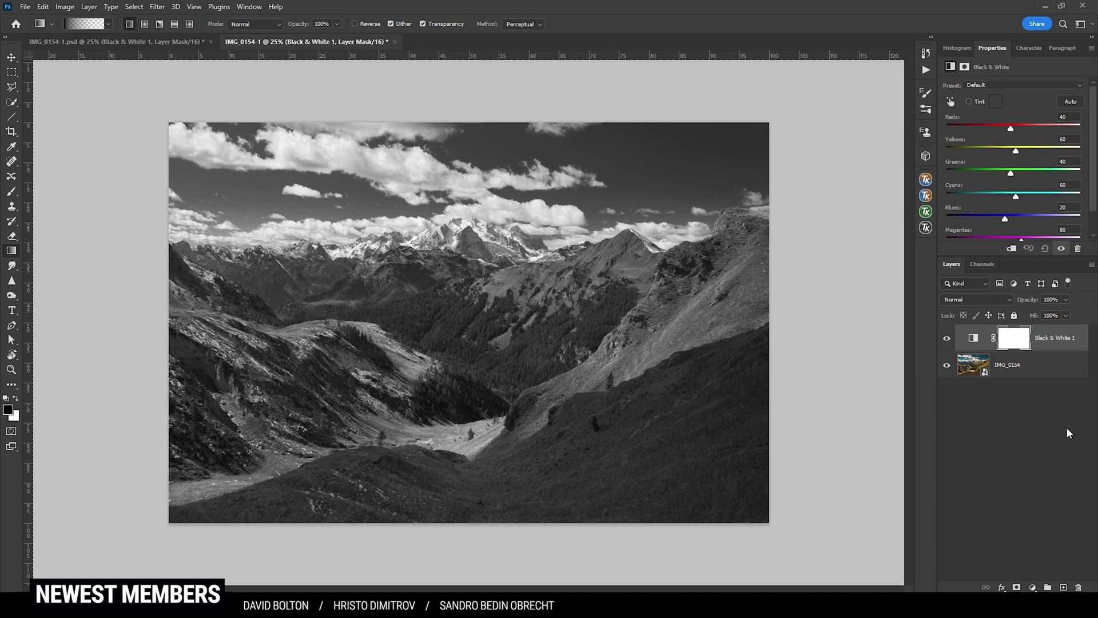
{"action": "left_click", "coordinate": [987, 300]}
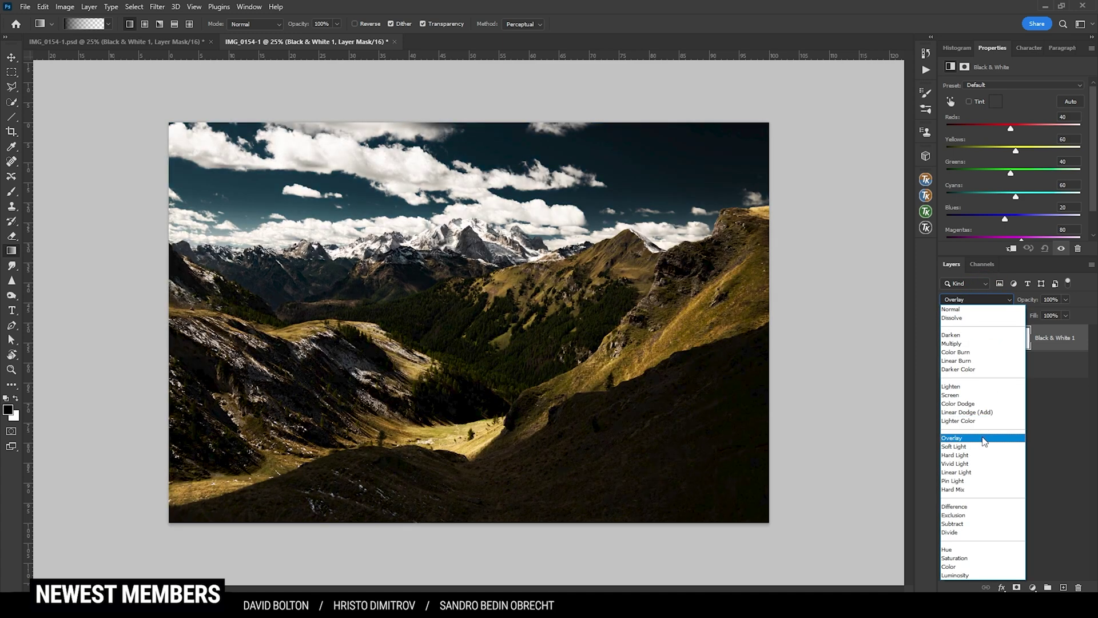
{"action": "left_click", "coordinate": [985, 443]}
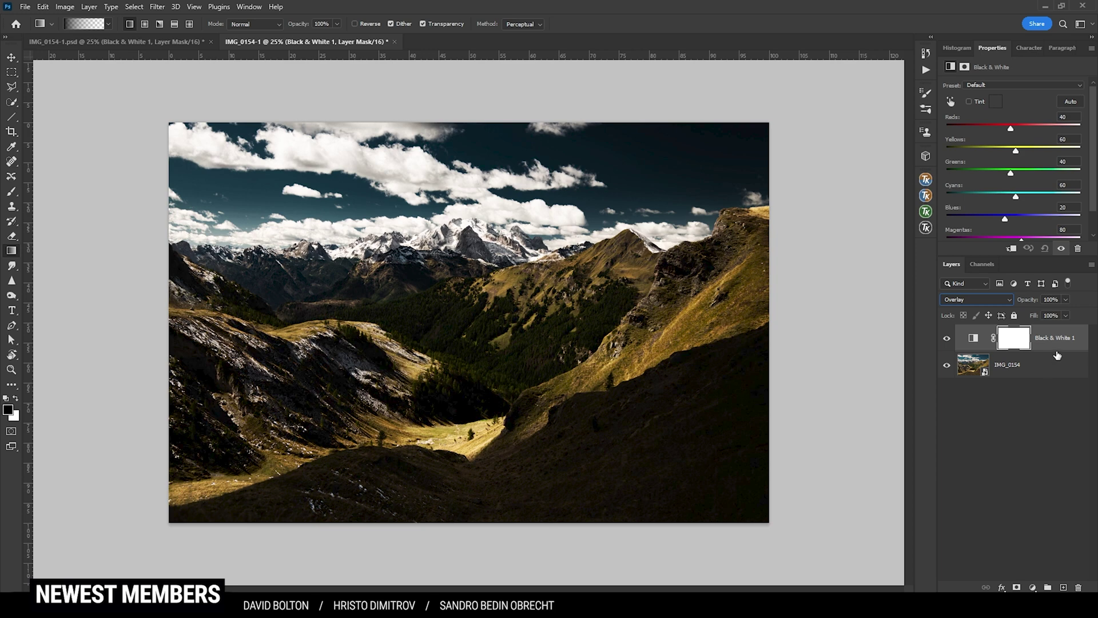
Lower the Black & White 1 layer's opacity to 28%, then hide it to compare
{"action": "left_click", "coordinate": [1066, 297]}
{"action": "mouse_move", "coordinate": [1067, 312]}
{"action": "left_mouse_down"}
{"action": "mouse_move", "coordinate": [1044, 310]}
{"action": "mouse_move", "coordinate": [1053, 313]}
{"action": "left_mouse_up"}
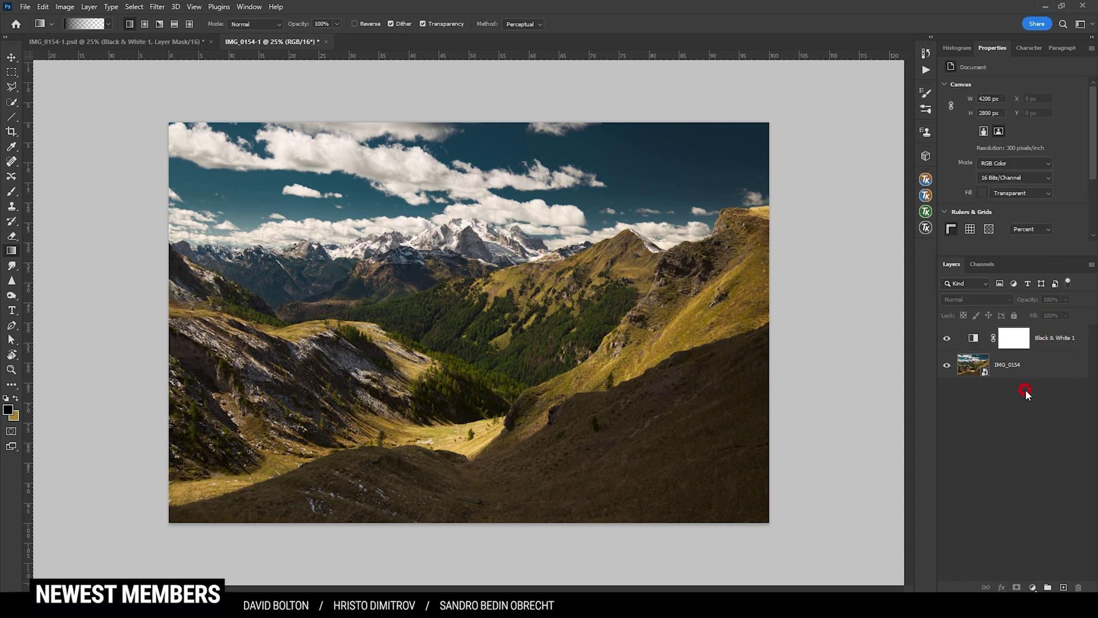
{"action": "left_click", "coordinate": [947, 339]}
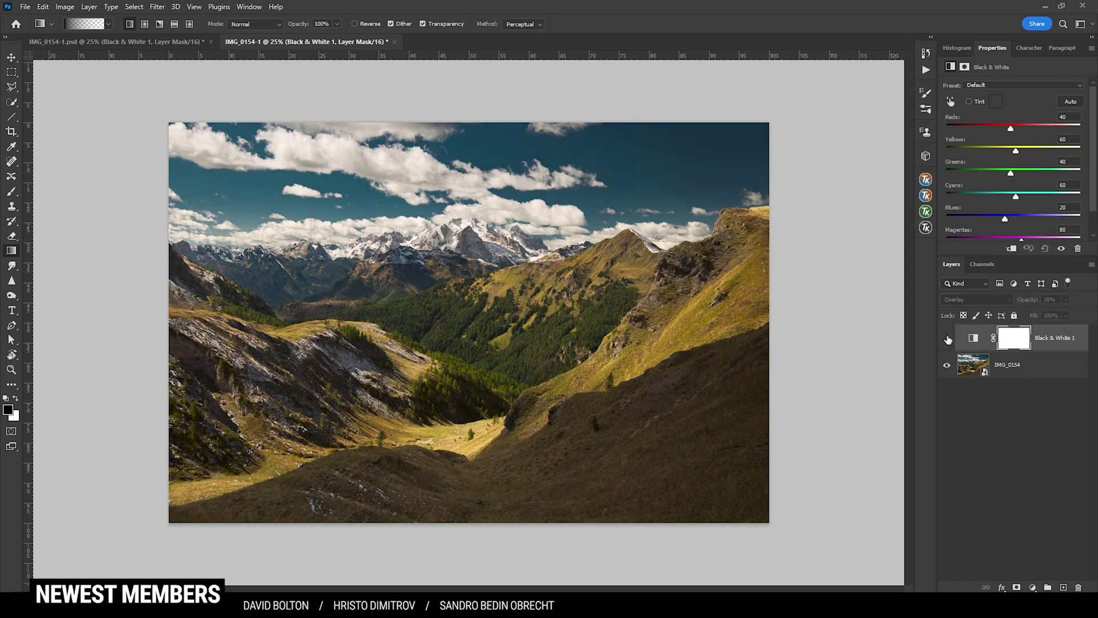
Toggle Black & White 1 off and on repeatedly to compare, leaving it visible
{"action": "left_click", "coordinate": [948, 339]}
{"action": "left_click", "coordinate": [947, 339]}
{"action": "left_click", "coordinate": [948, 339]}
{"action": "left_click", "coordinate": [947, 338]}
{"action": "left_click", "coordinate": [948, 339]}
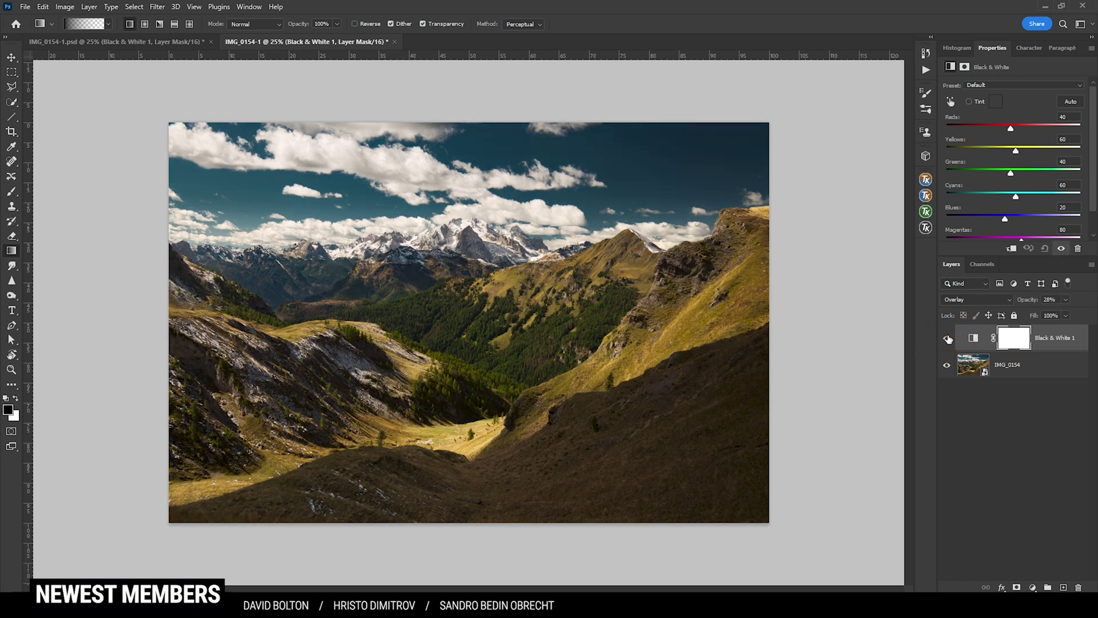
{"action": "left_click", "coordinate": [948, 339]}
{"action": "left_click", "coordinate": [947, 339]}
Set the Black & White mix to Yellows 213, Greens 166 and Blues -28
{"action": "left_click_drag", "start_coordinate": [1007, 222], "coordinate": [941, 220]}
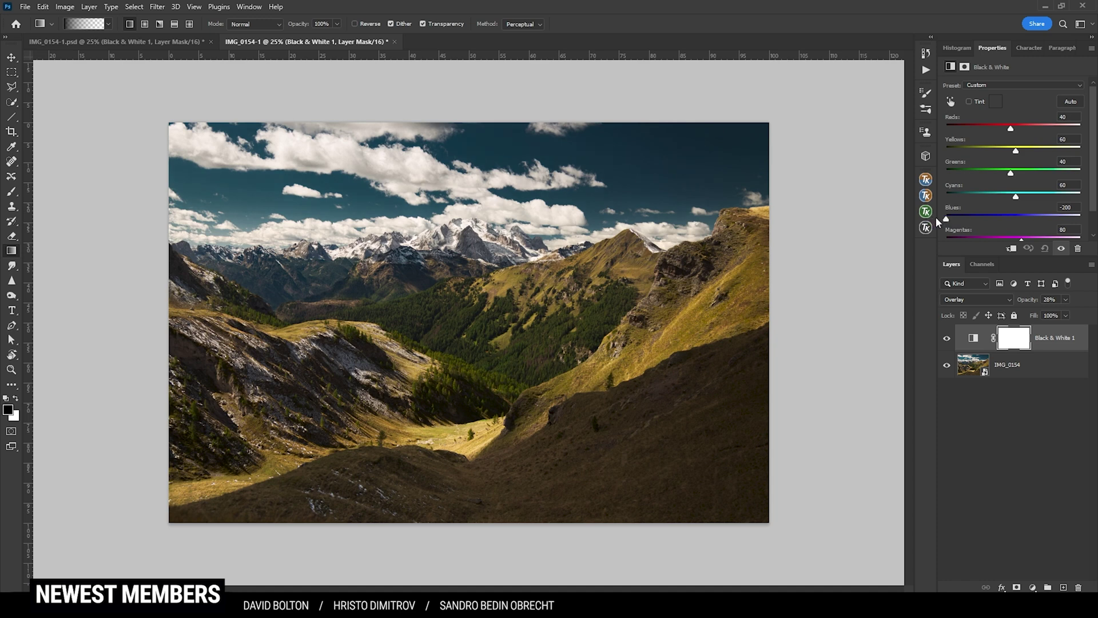
{"action": "mouse_move", "coordinate": [999, 221]}
{"action": "left_mouse_down"}
{"action": "mouse_move", "coordinate": [1081, 221]}
{"action": "mouse_move", "coordinate": [993, 222]}
{"action": "left_mouse_up"}
{"action": "left_click_drag", "start_coordinate": [1017, 154], "coordinate": [1059, 162]}
{"action": "left_click_drag", "start_coordinate": [1011, 172], "coordinate": [1038, 178]}
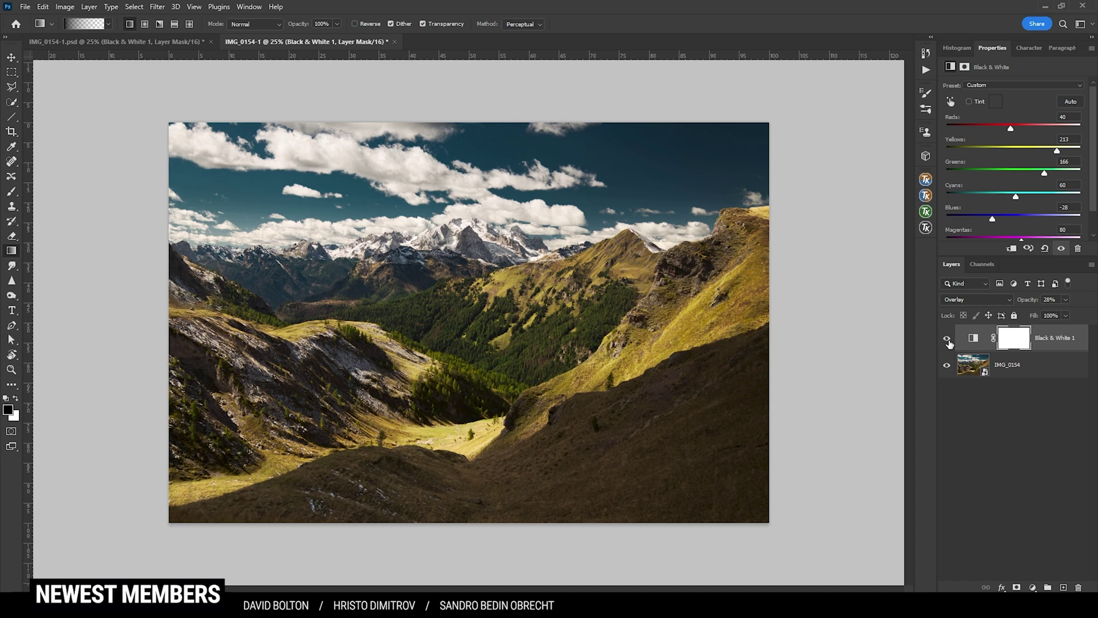
Compare the photo with and without Black & White 1, then target the layer instead of its mask (Ctrl+2)
{"action": "left_click", "coordinate": [947, 339]}
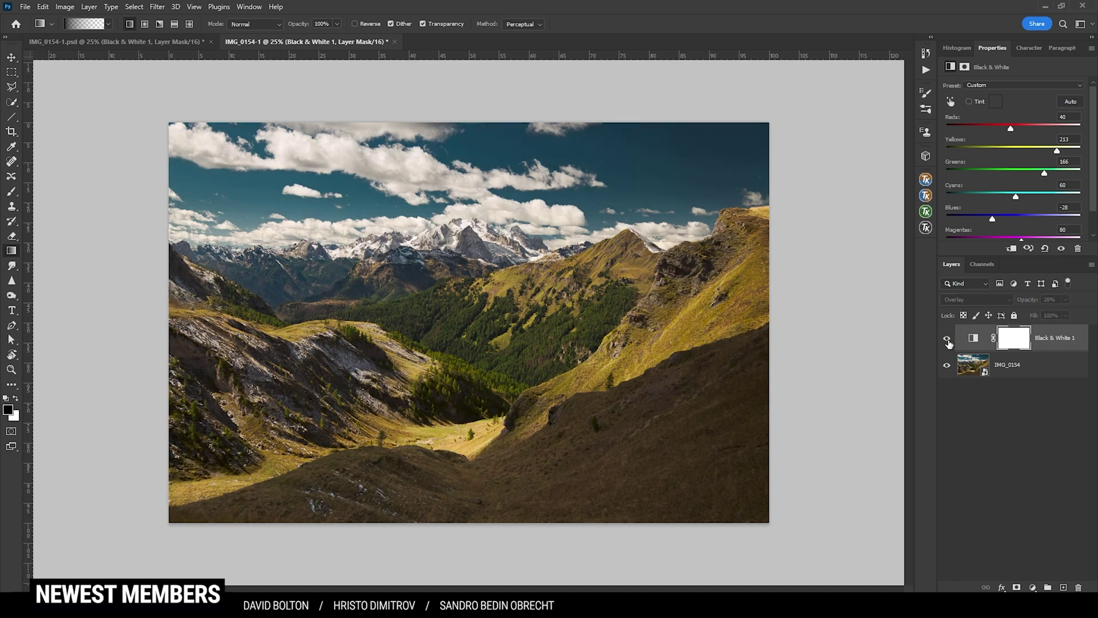
{"action": "left_click", "coordinate": [948, 339]}
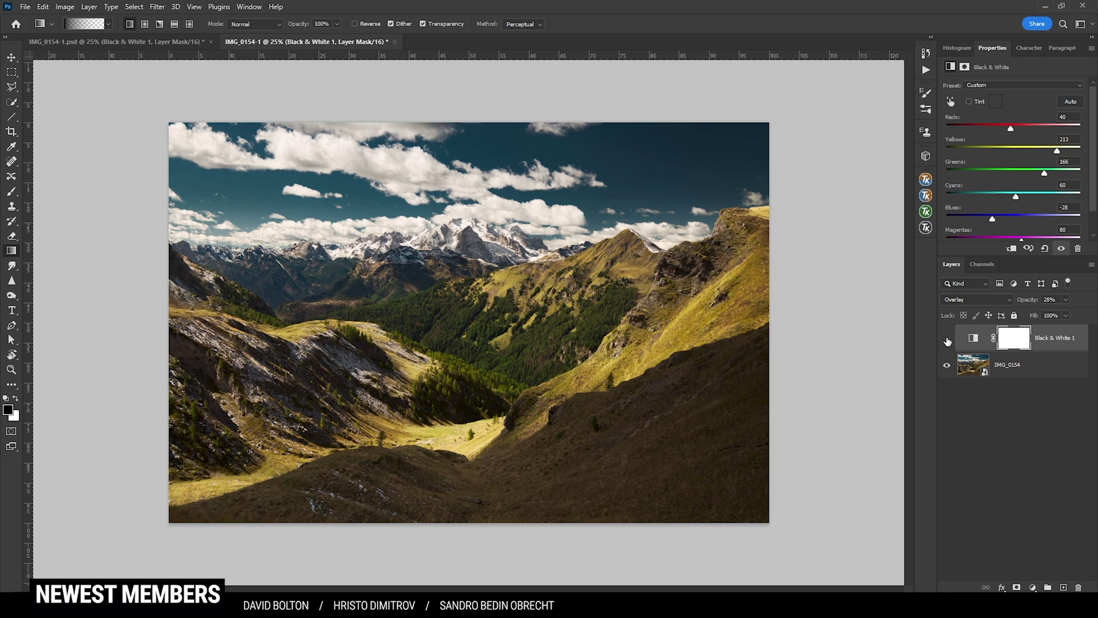
{"action": "left_click", "coordinate": [947, 340]}
{"action": "left_click", "coordinate": [947, 339]}
{"action": "key", "text": "ctrl+2"}
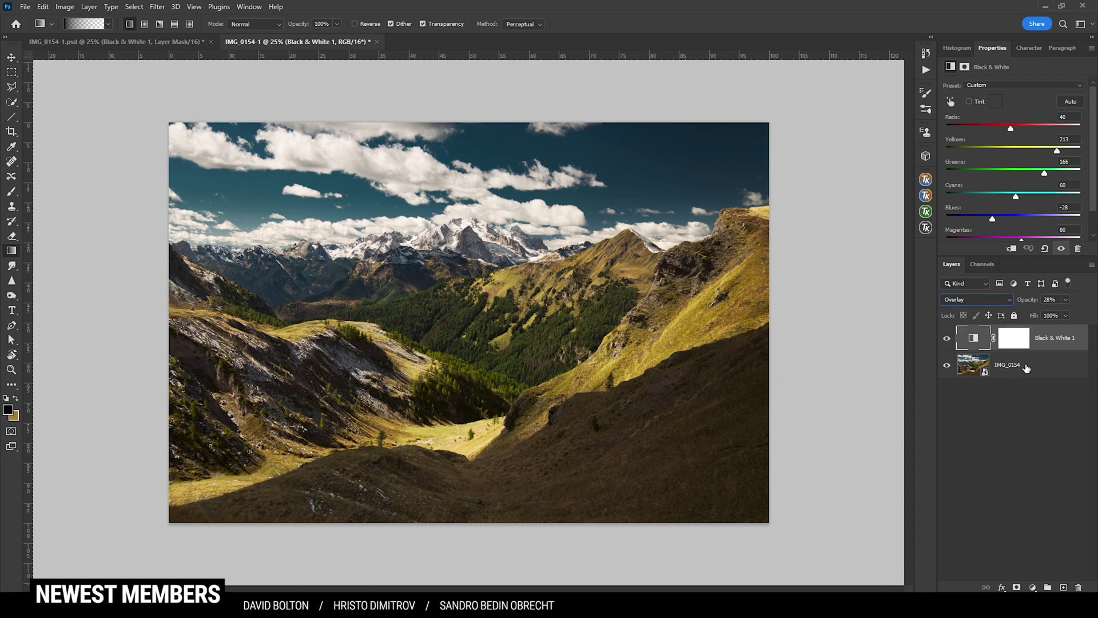
Switch Black & White 1 to Soft Light blending, compare it on and off, then deselect it
{"action": "left_click", "coordinate": [1000, 300]}
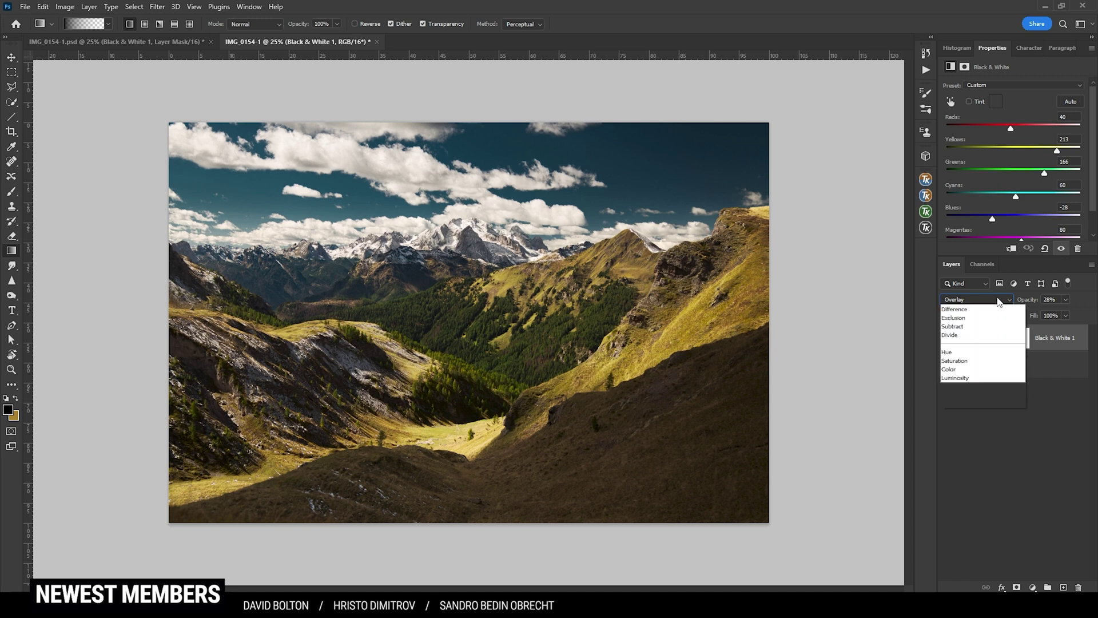
{"action": "left_click", "coordinate": [967, 452]}
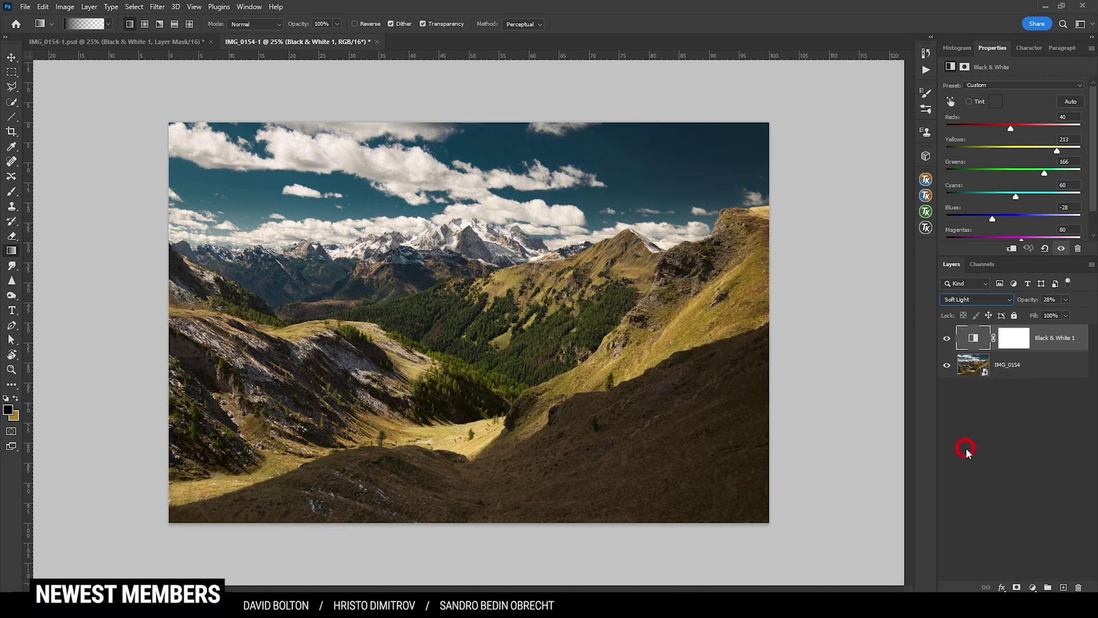
{"action": "left_click", "coordinate": [950, 340]}
{"action": "left_click", "coordinate": [950, 341]}
{"action": "left_click", "coordinate": [952, 342]}
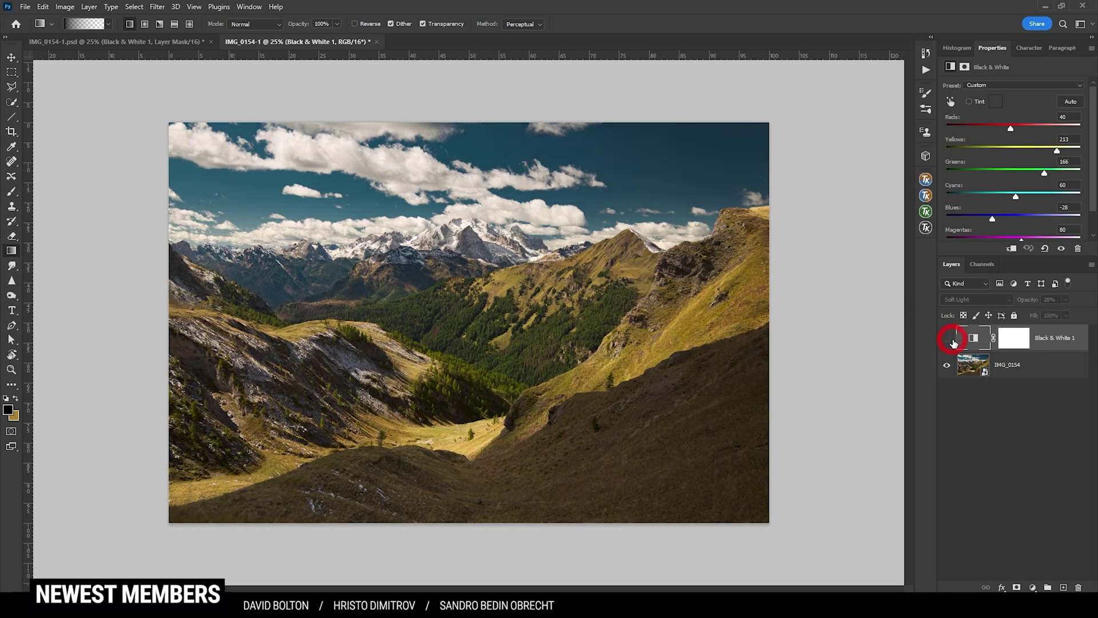
{"action": "left_click", "coordinate": [953, 342]}
{"action": "left_click", "coordinate": [1021, 398]}
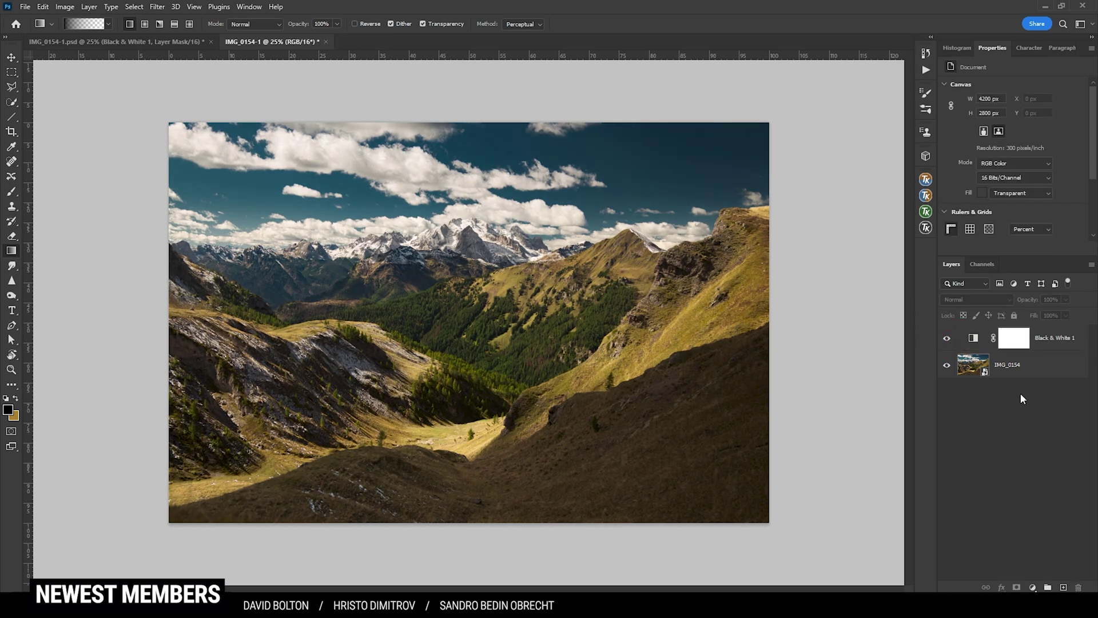